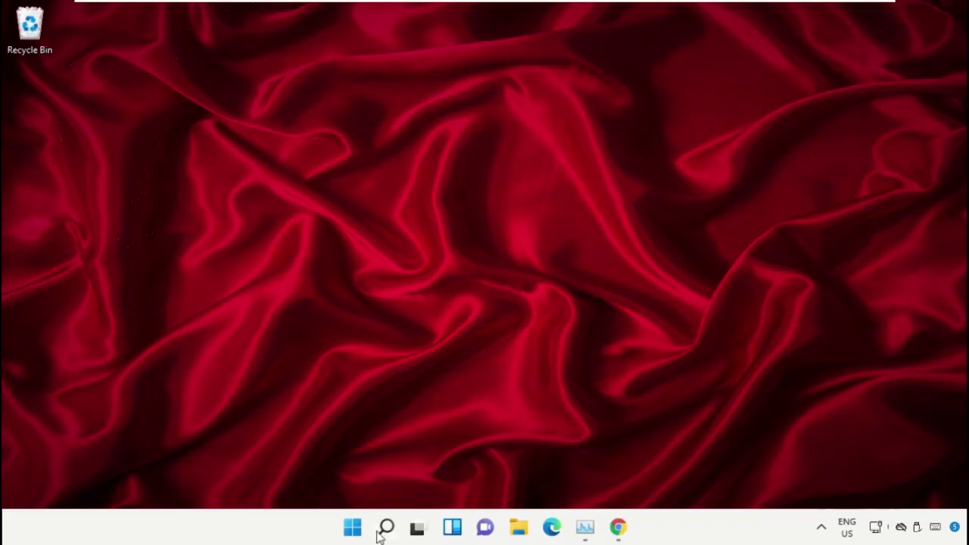
Find Task Manager through Windows search, run it as administrator, and move its window toward the middle of the desktop.
{"action": "left_click", "coordinate": [387, 533]}
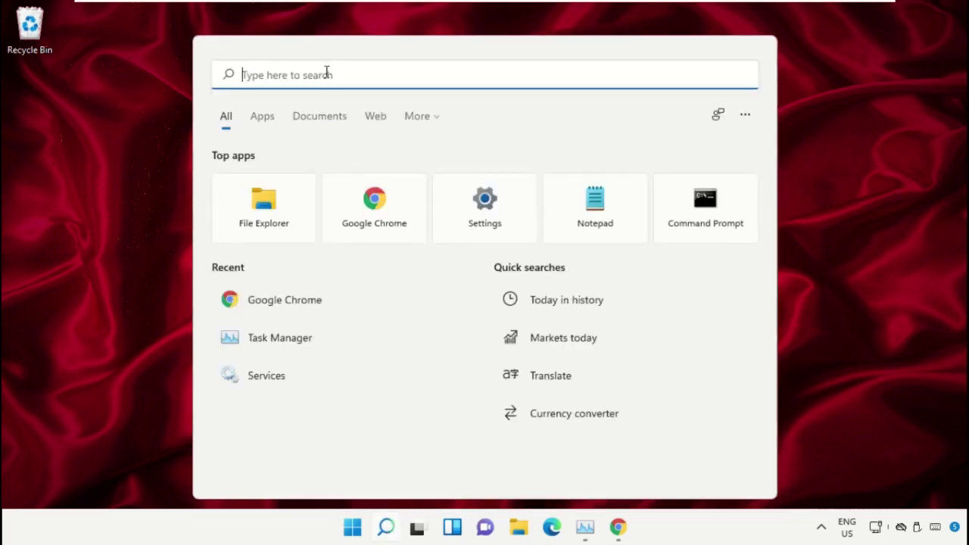
{"action": "type", "text": "task manager"}
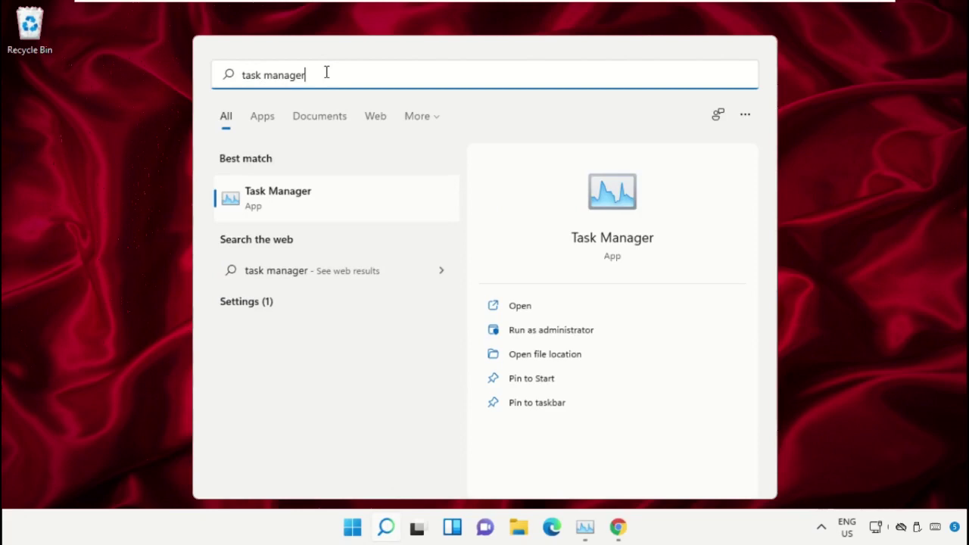
{"action": "left_click", "coordinate": [557, 335]}
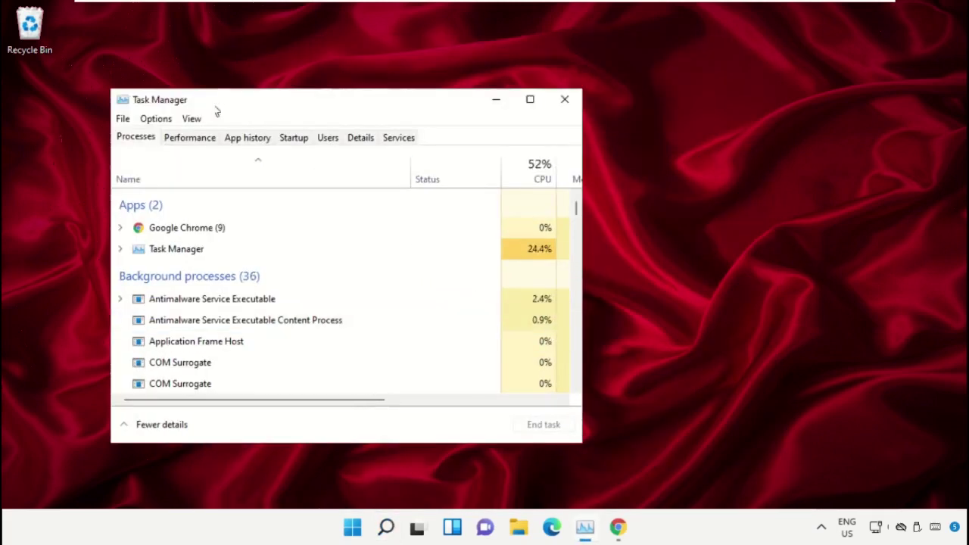
{"action": "left_click_drag", "start_coordinate": [198, 101], "coordinate": [444, 80]}
Start a new task in Task Manager and open the file browser for choosing its program.
{"action": "left_click", "coordinate": [368, 99]}
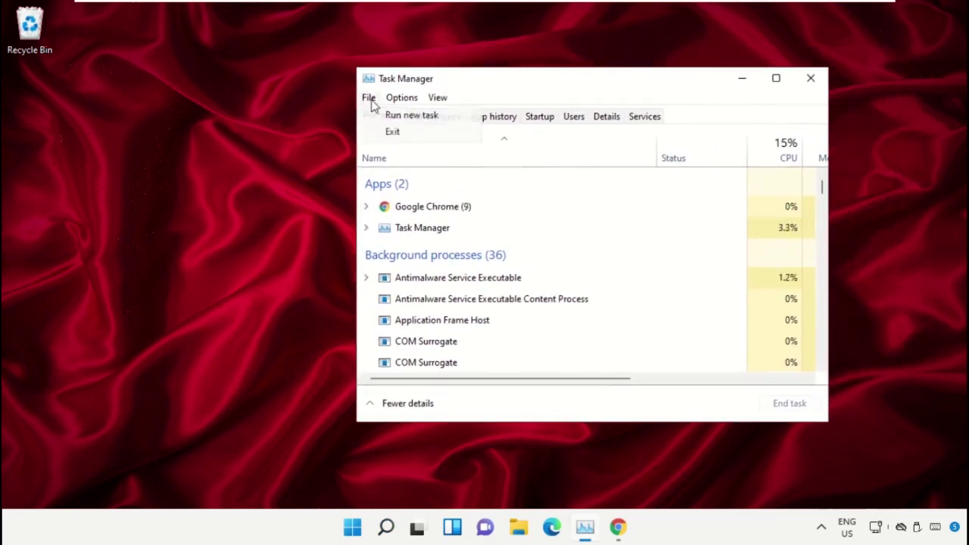
{"action": "left_click", "coordinate": [455, 120]}
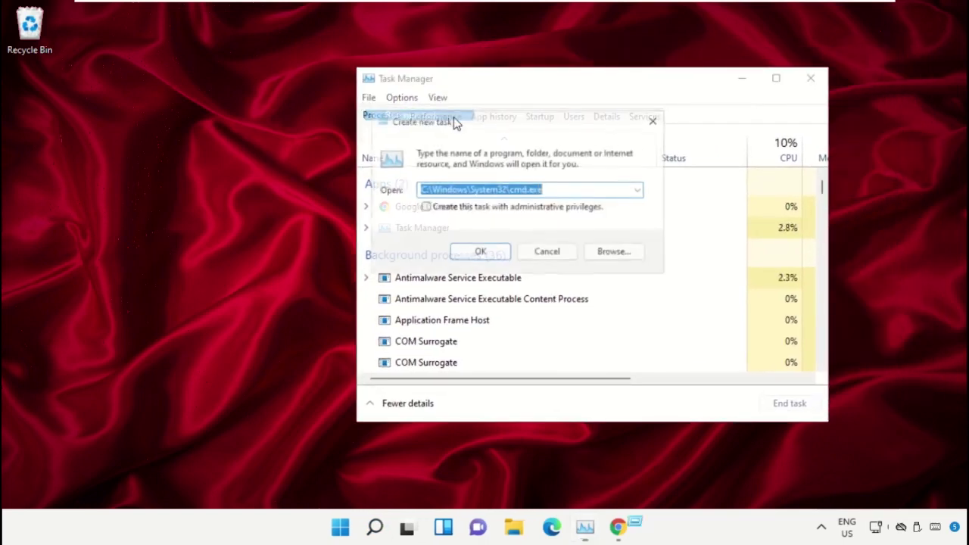
{"action": "left_click", "coordinate": [615, 256]}
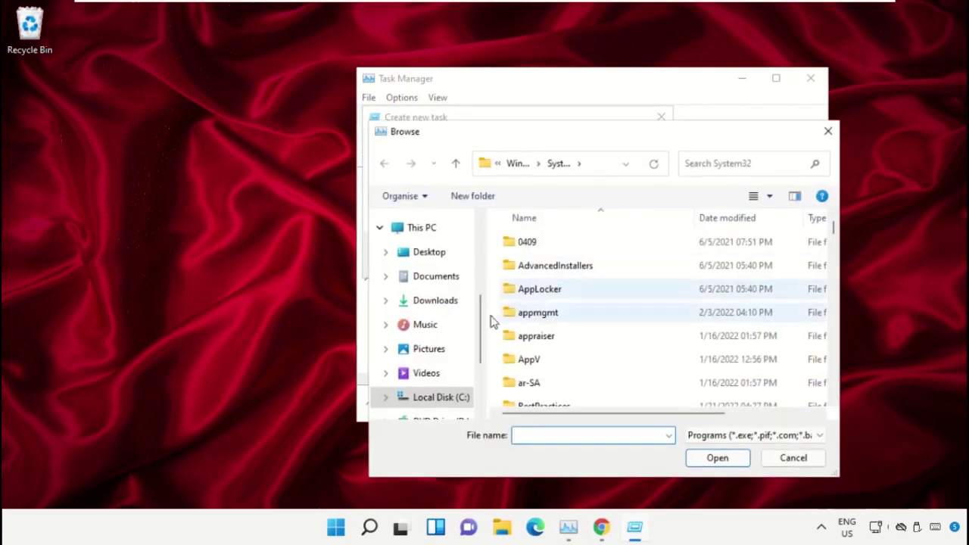
Browse from This PC to the Windows\System32 folder on Local Disk (C:).
{"action": "left_click", "coordinate": [422, 227]}
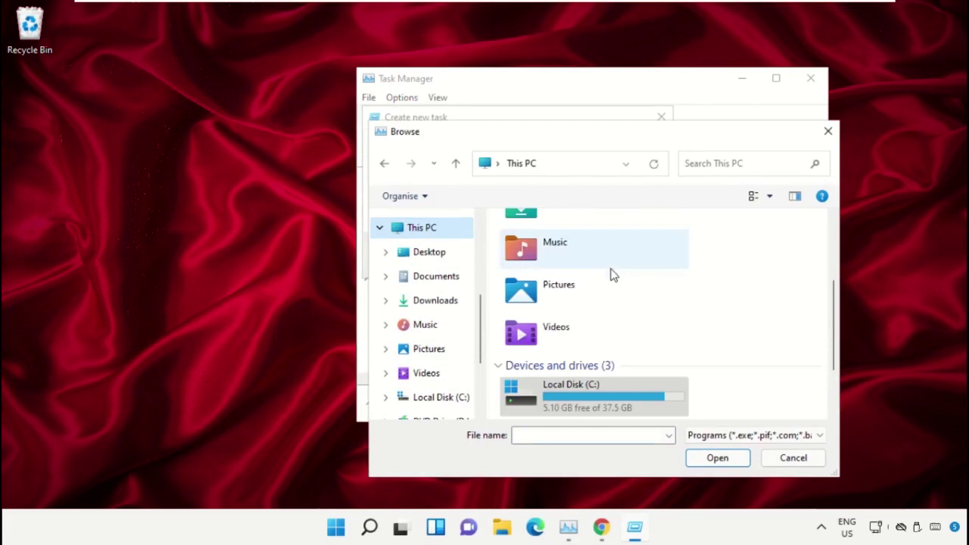
{"action": "scroll", "coordinate": [599, 314], "scroll_direction": "down", "scroll_amount": 2}
{"action": "double_click", "coordinate": [596, 315]}
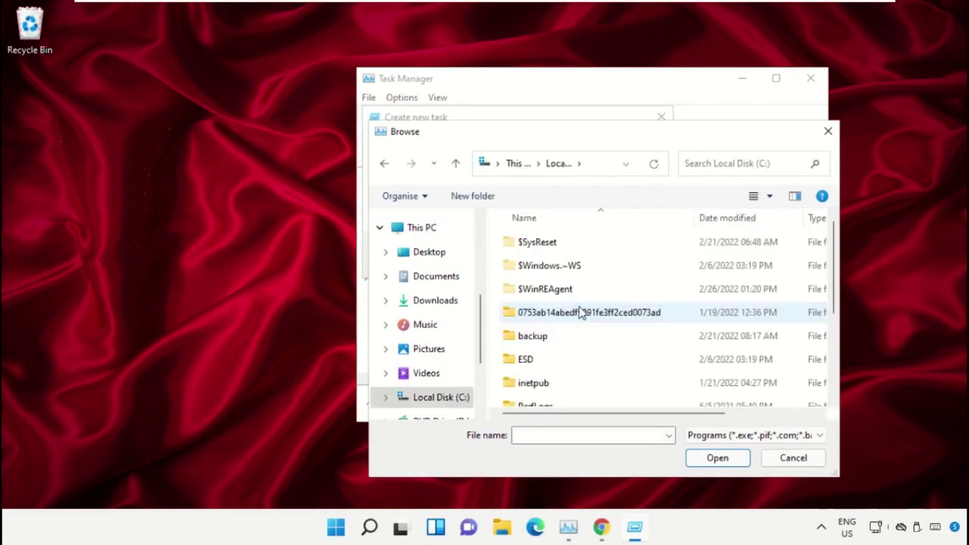
{"action": "scroll", "coordinate": [579, 313], "scroll_direction": "down", "scroll_amount": 2}
{"action": "double_click", "coordinate": [544, 399]}
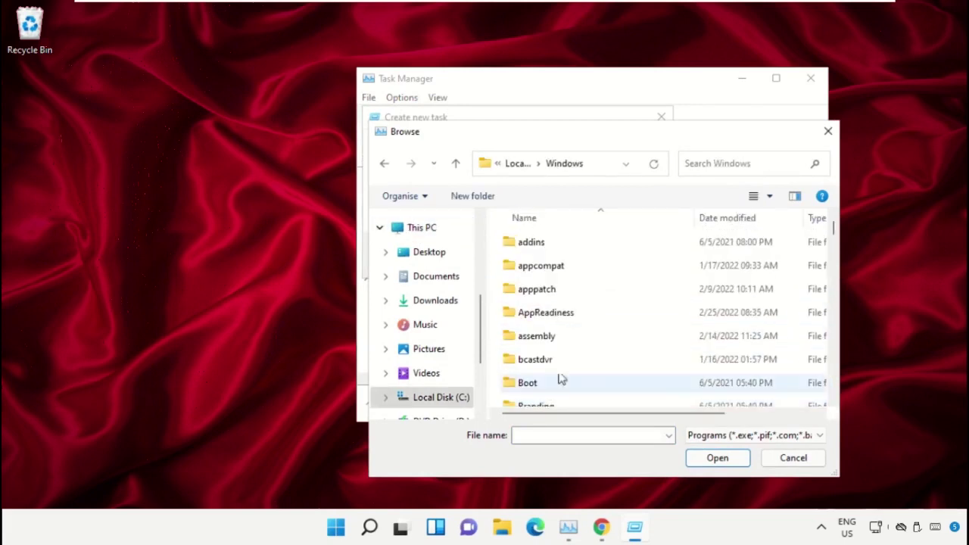
{"action": "type", "text": "sys"}
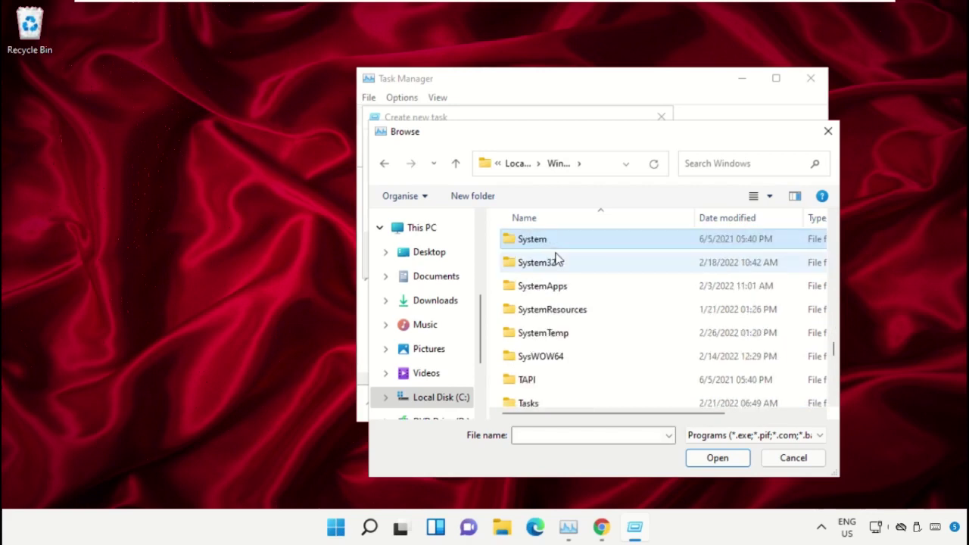
{"action": "double_click", "coordinate": [574, 265]}
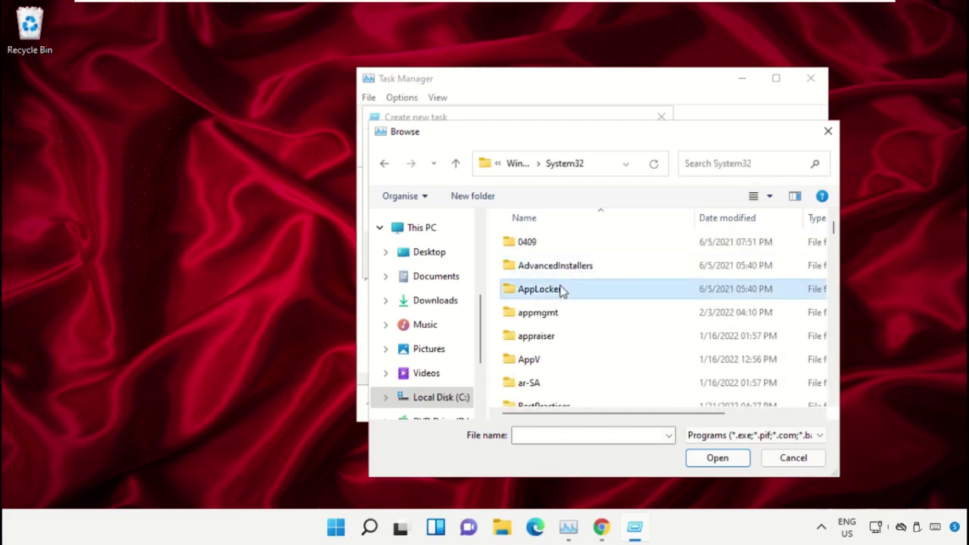
Choose cmd.exe in System32 as the new task's program and run it with administrative privileges.
{"action": "scroll", "coordinate": [568, 296], "scroll_direction": "down", "scroll_amount": 12}
{"action": "scroll", "coordinate": [576, 318], "scroll_direction": "down", "scroll_amount": 15}
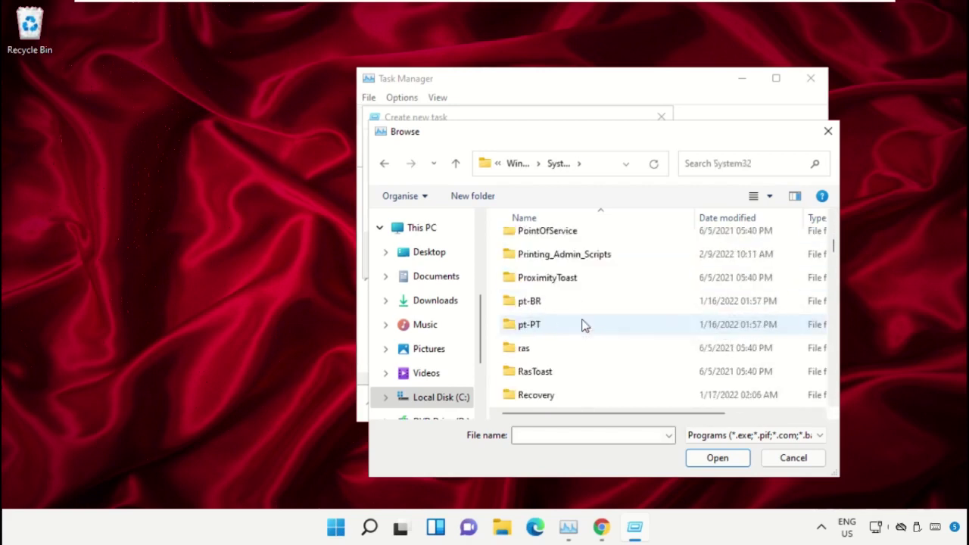
{"action": "double_click", "coordinate": [584, 324]}
{"action": "key", "text": "BackSpace"}
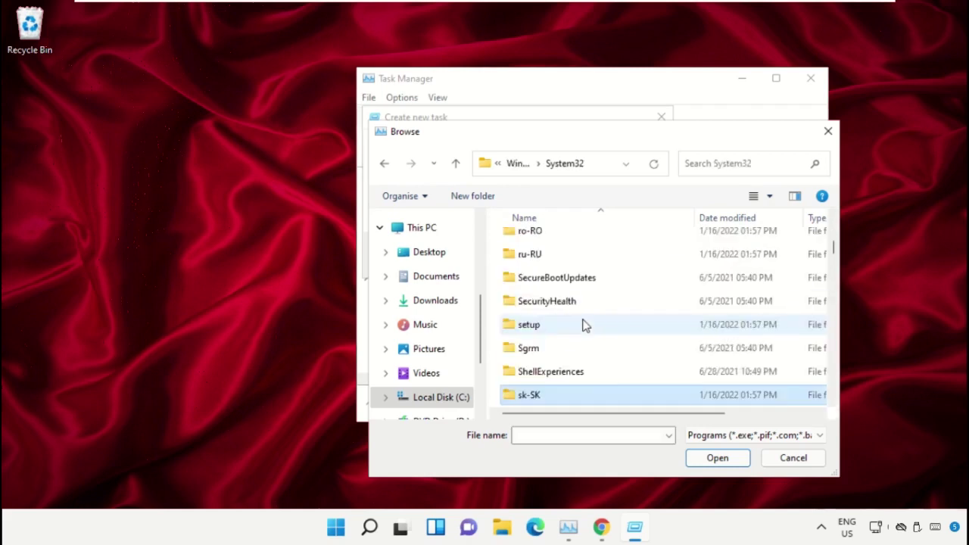
{"action": "scroll", "coordinate": [583, 326], "scroll_direction": "down", "scroll_amount": 3}
{"action": "scroll", "coordinate": [583, 325], "scroll_direction": "down", "scroll_amount": 5}
{"action": "type", "text": "cmd.exe"}
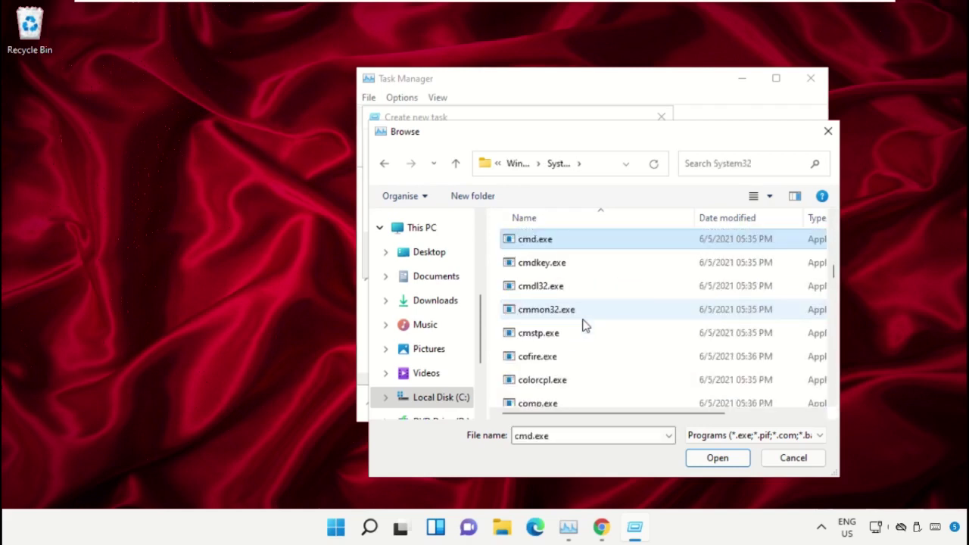
{"action": "double_click", "coordinate": [551, 241]}
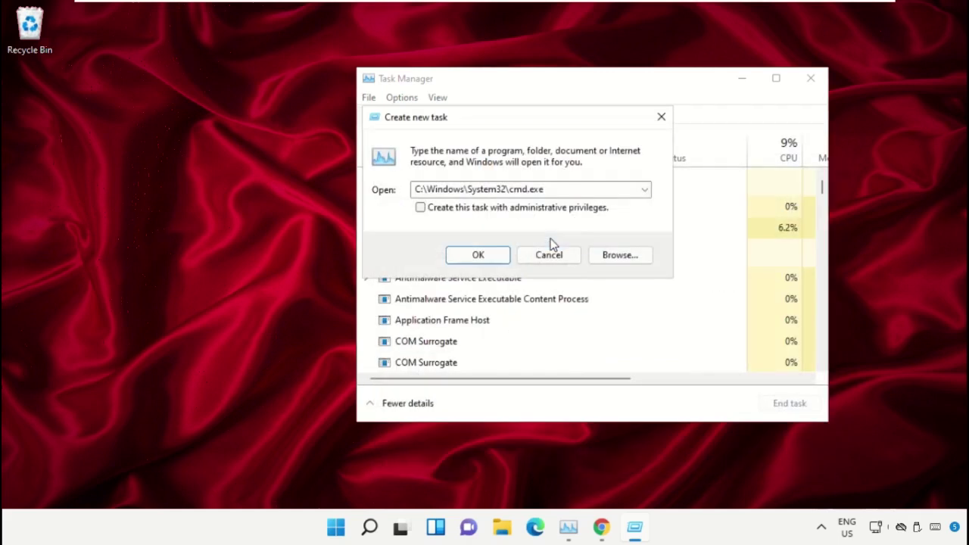
{"action": "left_click", "coordinate": [423, 210]}
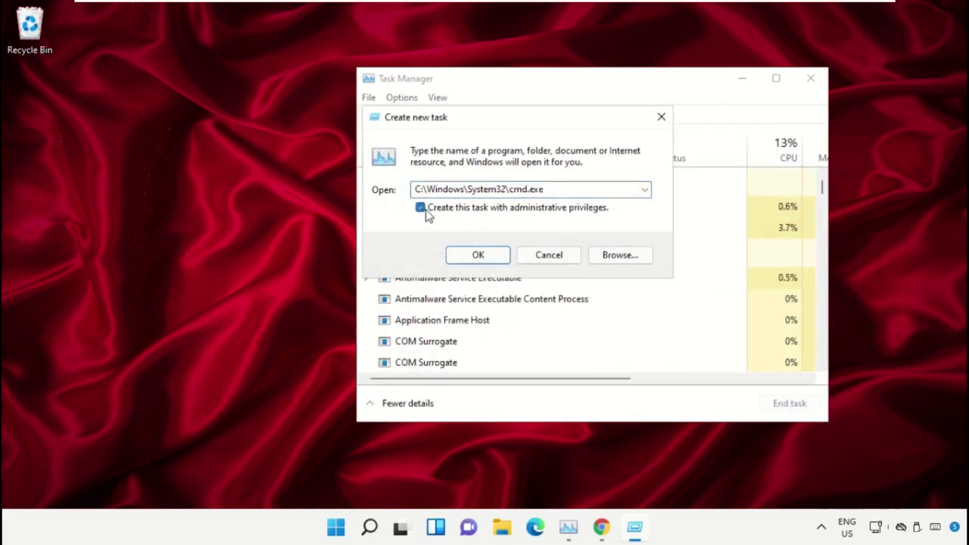
{"action": "left_click", "coordinate": [475, 256]}
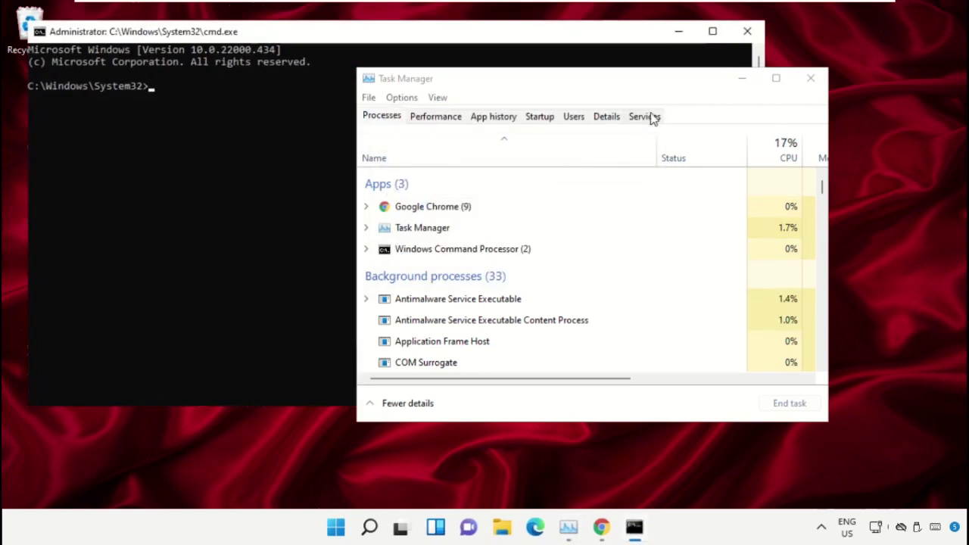
Minimize Task Manager, then shrink the cmd.exe window and reposition it lower on the desktop.
{"action": "left_click", "coordinate": [741, 79]}
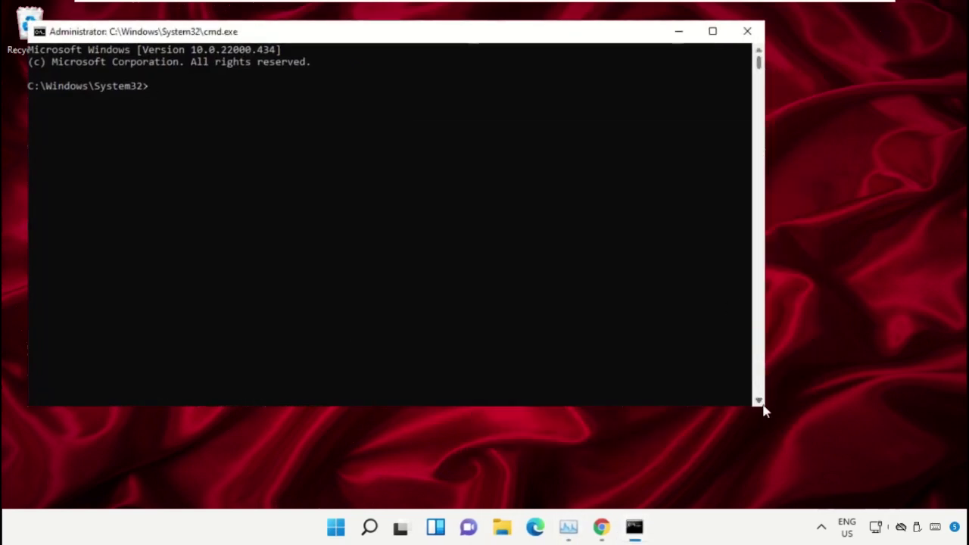
{"action": "left_click_drag", "start_coordinate": [764, 409], "coordinate": [563, 335]}
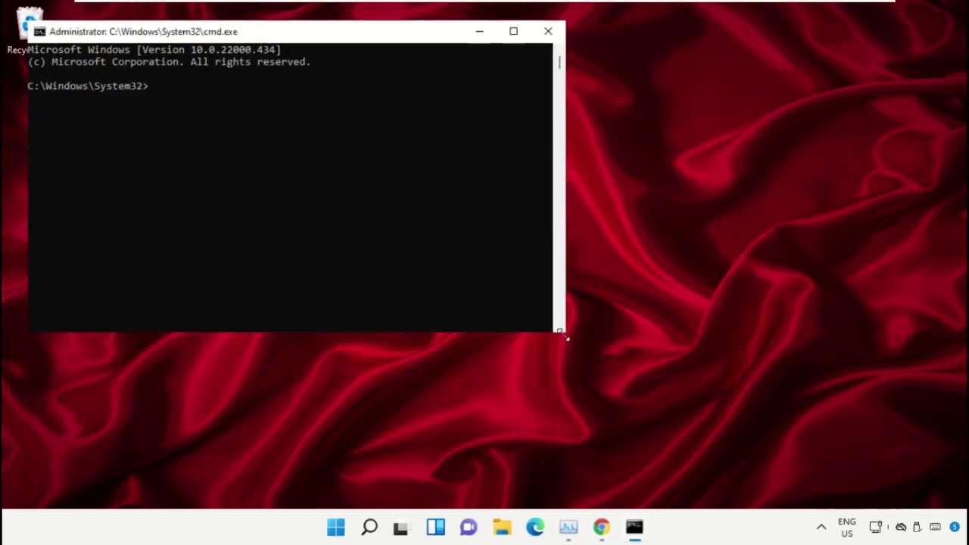
{"action": "left_click_drag", "start_coordinate": [351, 32], "coordinate": [598, 183]}
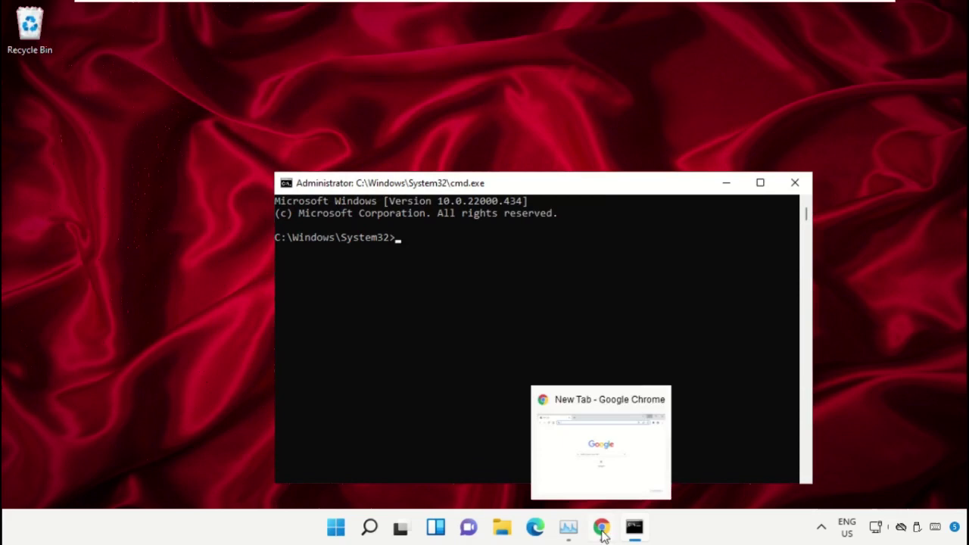
Place Google Chrome before Task Manager on the taskbar, then switch to Chrome and go to google.com.
{"action": "left_click_drag", "start_coordinate": [601, 529], "coordinate": [570, 530]}
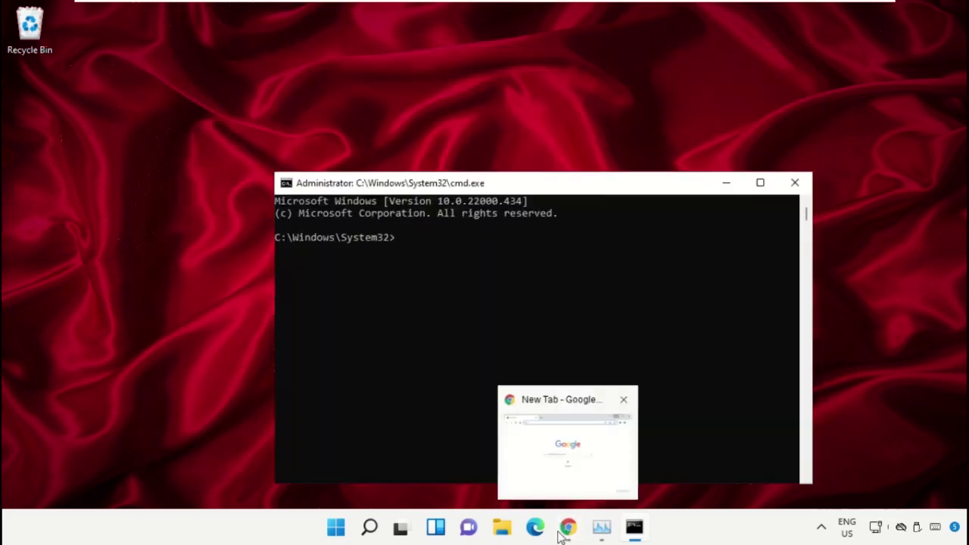
{"action": "left_click", "coordinate": [564, 532]}
{"action": "type", "text": "google.com"}
{"action": "key", "text": "Return"}
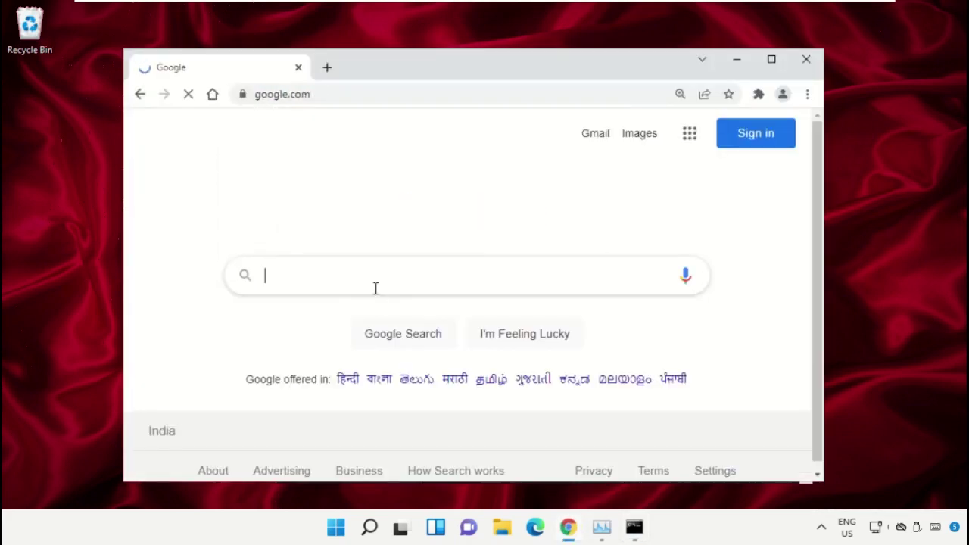
Search Google for "hows.tech windows commands" and open the result "Important Windows Commands - Hows.tech".
{"action": "type", "text": "hows.t"}
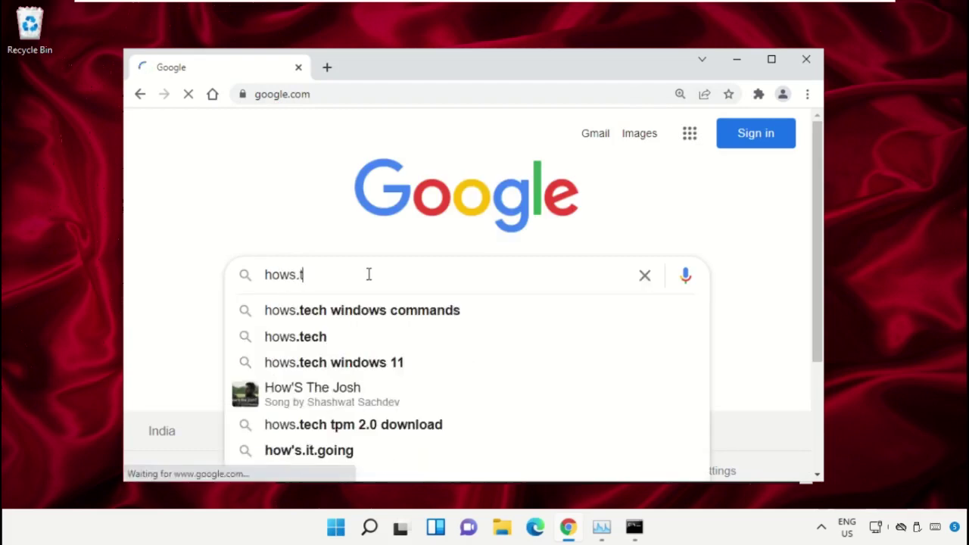
{"action": "key", "text": "Down"}
{"action": "key", "text": "Return"}
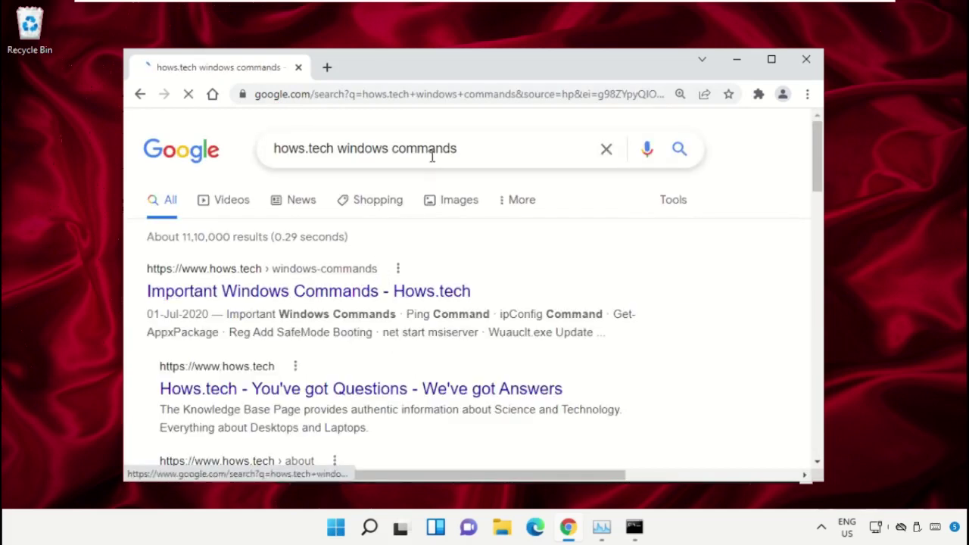
{"action": "left_click_drag", "start_coordinate": [502, 147], "coordinate": [240, 139]}
{"action": "left_click", "coordinate": [298, 129]}
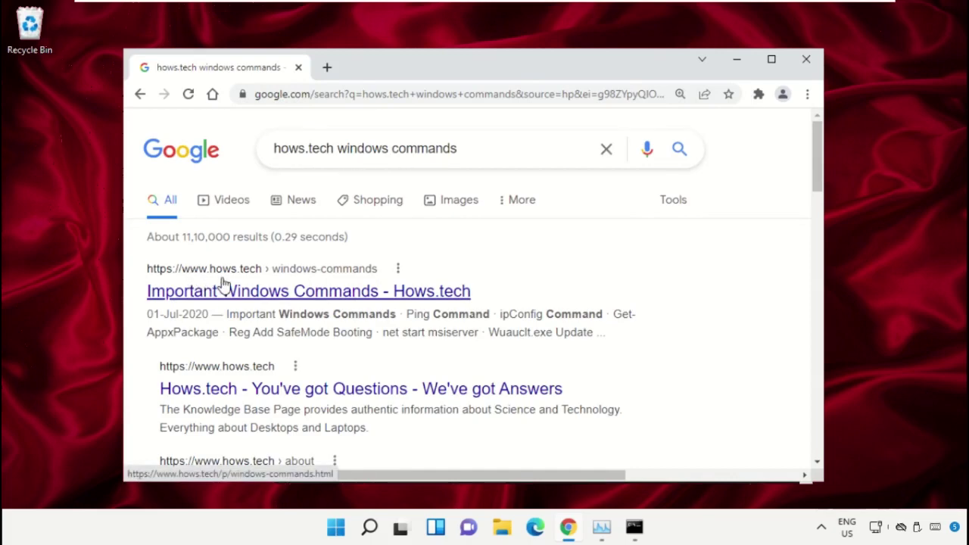
{"action": "left_click", "coordinate": [415, 301]}
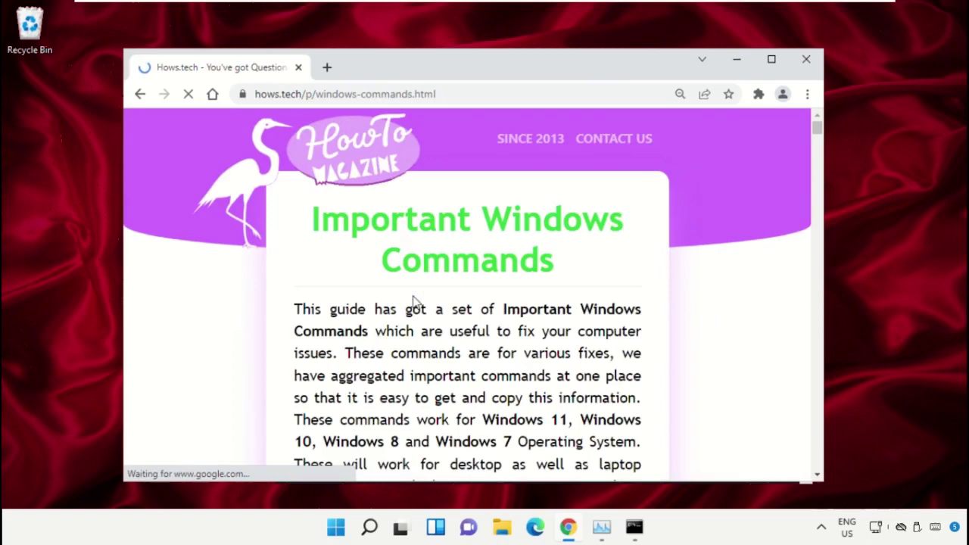
Copy Command 12, "sfc /scanfile=c:\windows\system32\ieframe.dll", from the Important Windows Commands page.
{"action": "scroll", "coordinate": [478, 202], "scroll_direction": "down", "scroll_amount": 10}
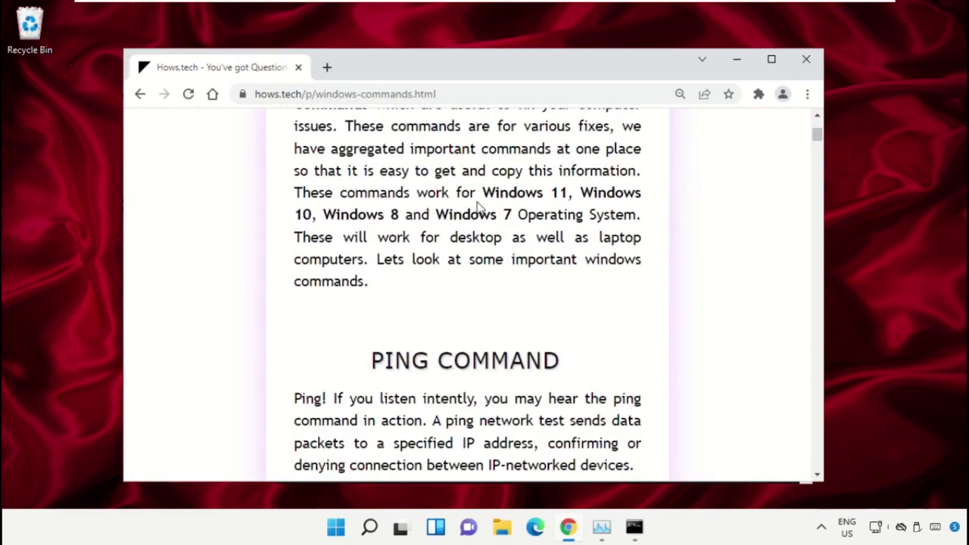
{"action": "scroll", "coordinate": [479, 210], "scroll_direction": "down", "scroll_amount": 15}
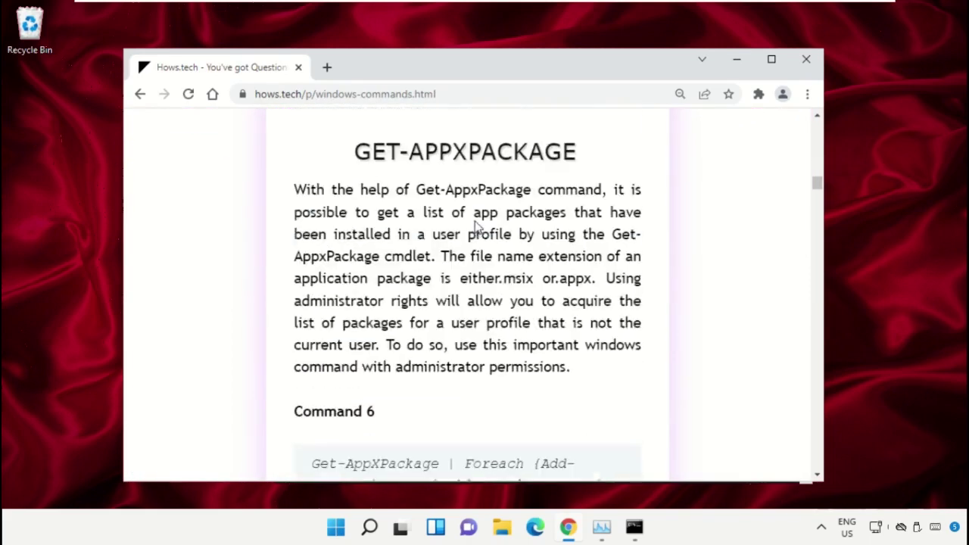
{"action": "scroll", "coordinate": [477, 237], "scroll_direction": "down", "scroll_amount": 20}
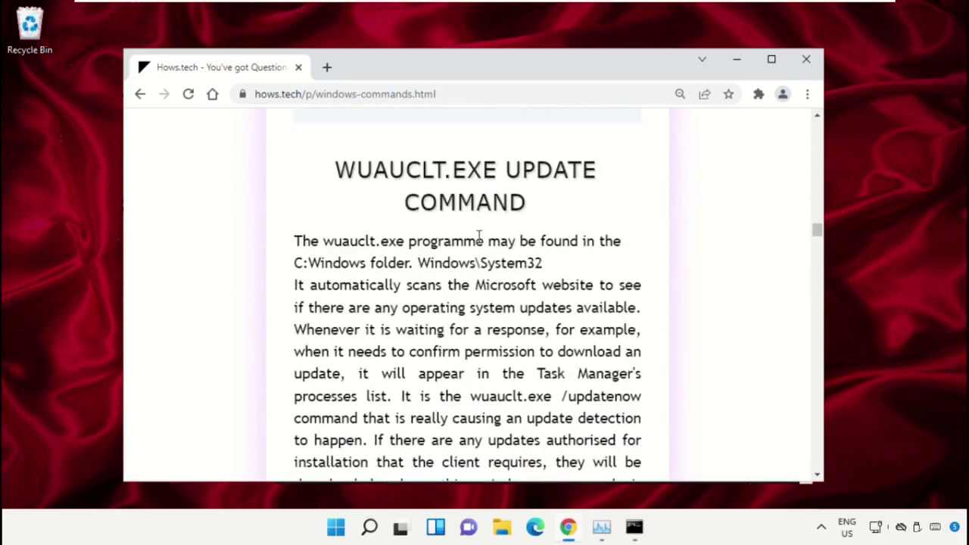
{"action": "scroll", "coordinate": [479, 243], "scroll_direction": "down", "scroll_amount": 5}
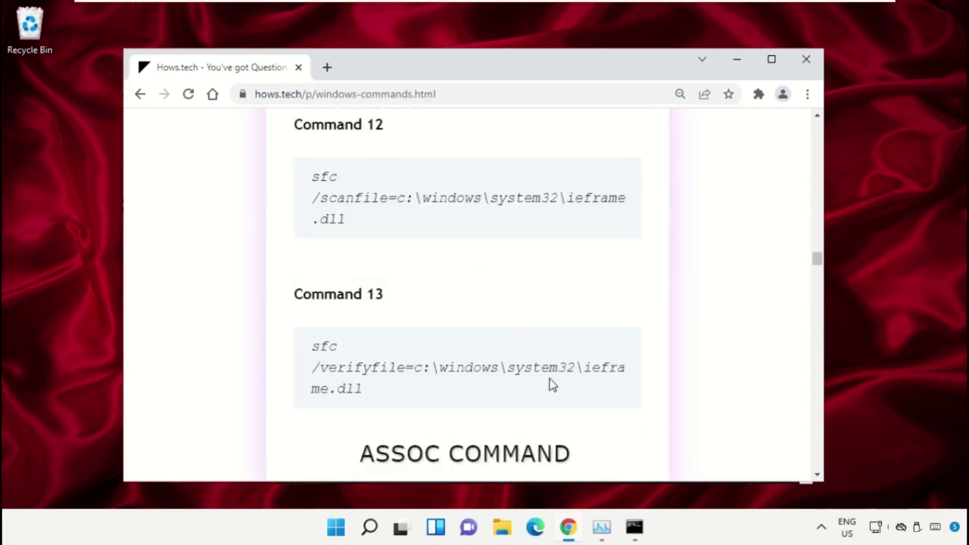
{"action": "triple_click", "coordinate": [428, 200]}
{"action": "right_click", "coordinate": [383, 199]}
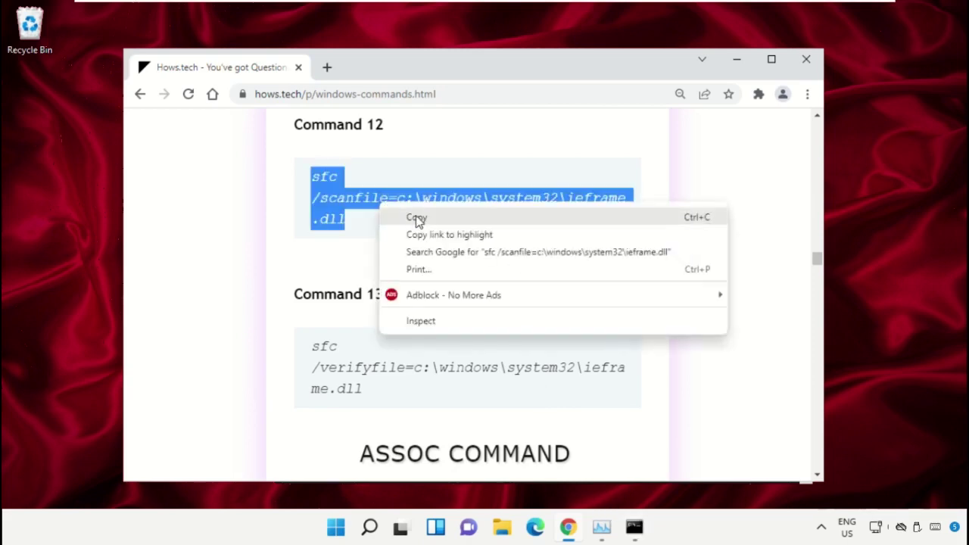
{"action": "left_click", "coordinate": [416, 217]}
Switch to the administrator command prompt and run the copied command "sfc /scanfile=c:\windows\system32\ieframe.dll".
{"action": "left_click", "coordinate": [634, 528]}
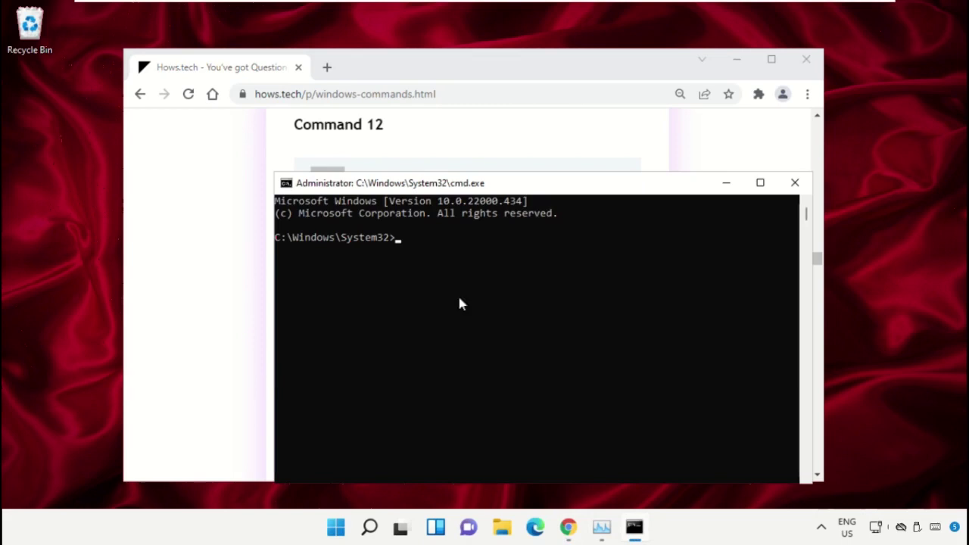
{"action": "right_click", "coordinate": [424, 236]}
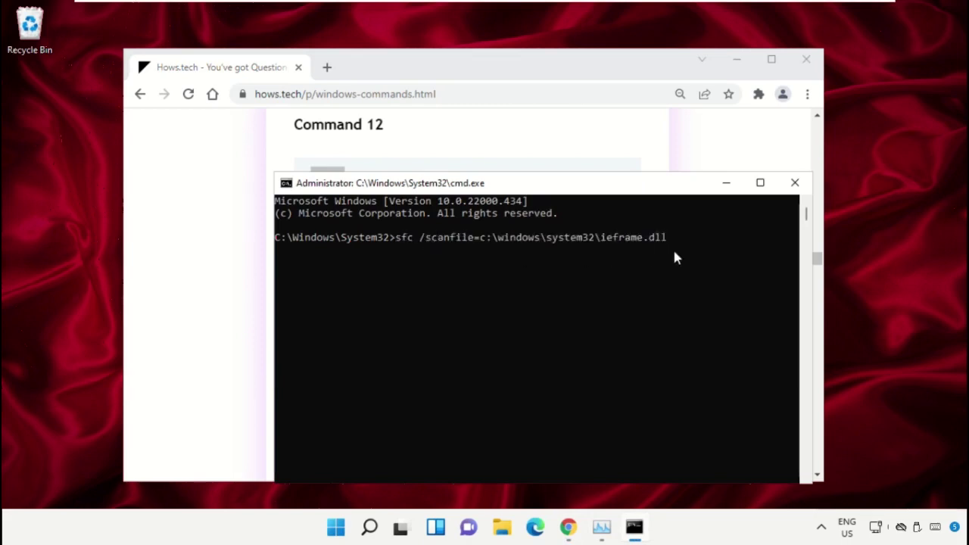
{"action": "key", "text": "Return"}
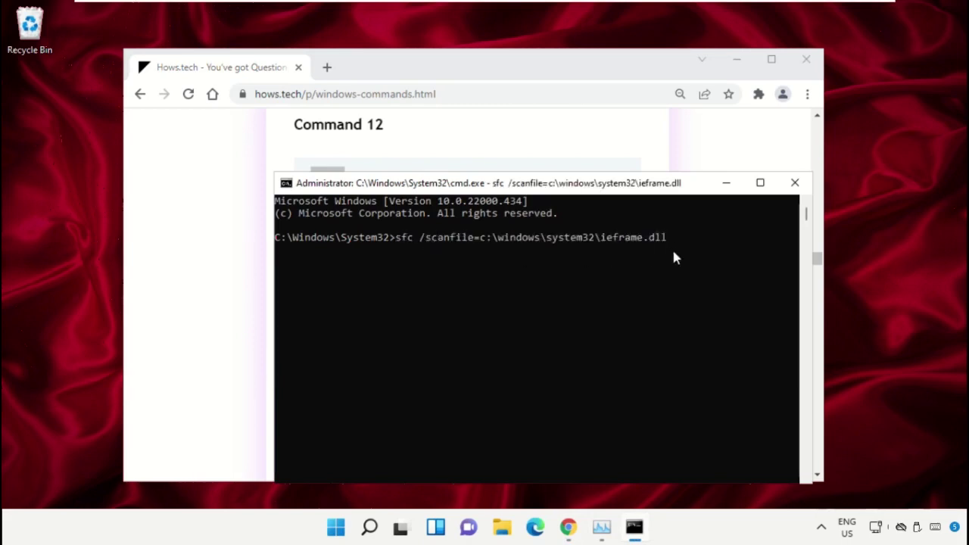
Switch to the Important Windows Commands page in Chrome and copy Command 13, "sfc /verifyfile=c:\windows\system32\ieframe.dll".
{"action": "left_click", "coordinate": [573, 126]}
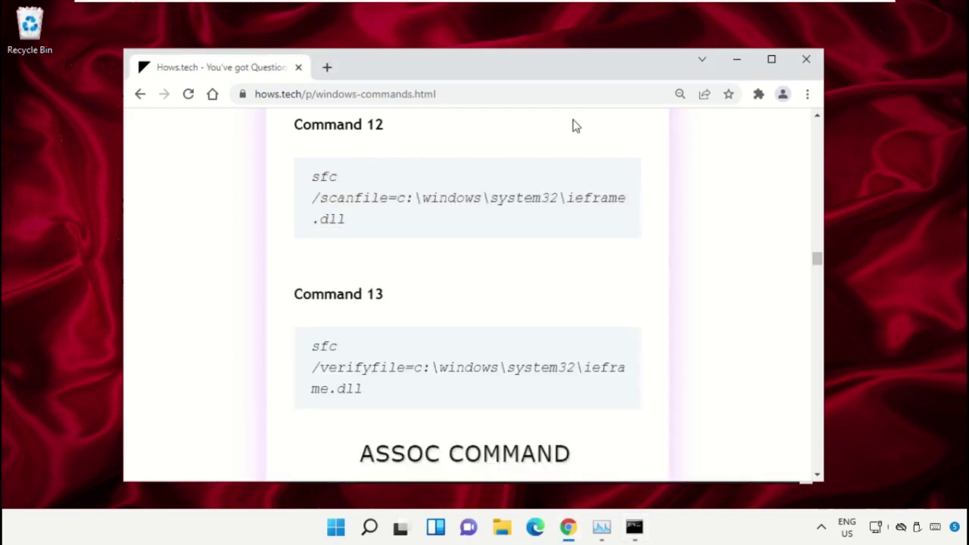
{"action": "triple_click", "coordinate": [421, 364]}
{"action": "right_click", "coordinate": [420, 363]}
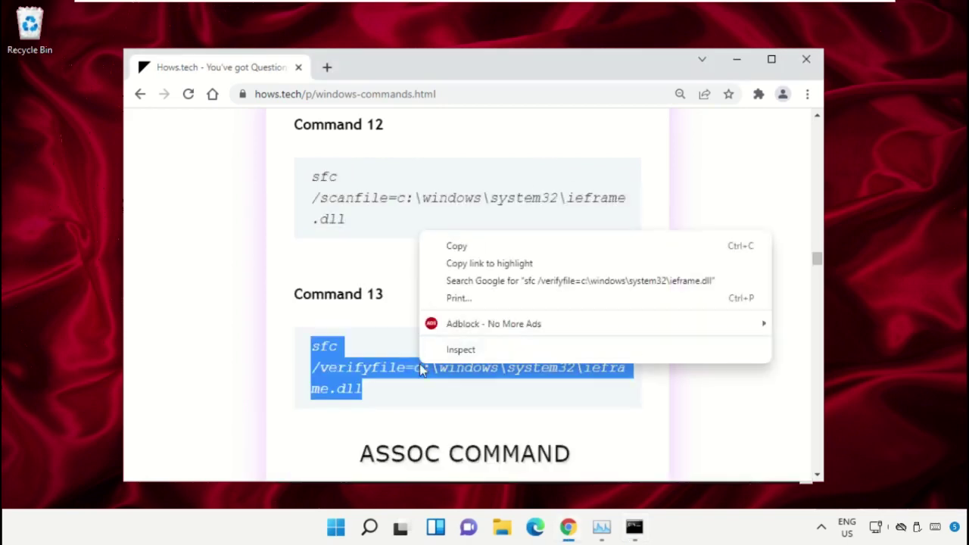
{"action": "left_click", "coordinate": [457, 246]}
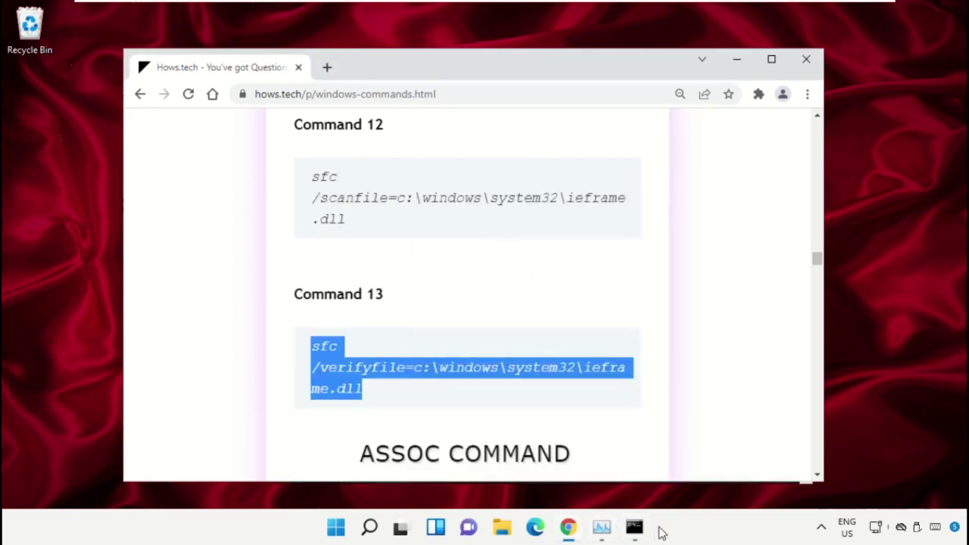
Switch to the administrator command prompt and run the copied command "sfc /verifyfile=c:\windows\system32\ieframe.dll".
{"action": "left_click", "coordinate": [643, 529]}
{"action": "right_click", "coordinate": [482, 340]}
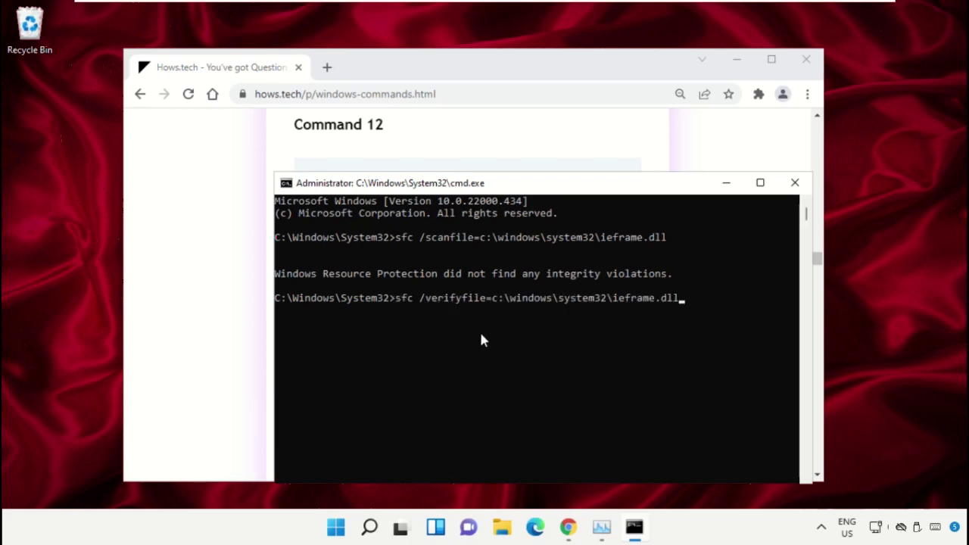
{"action": "key", "text": "Return"}
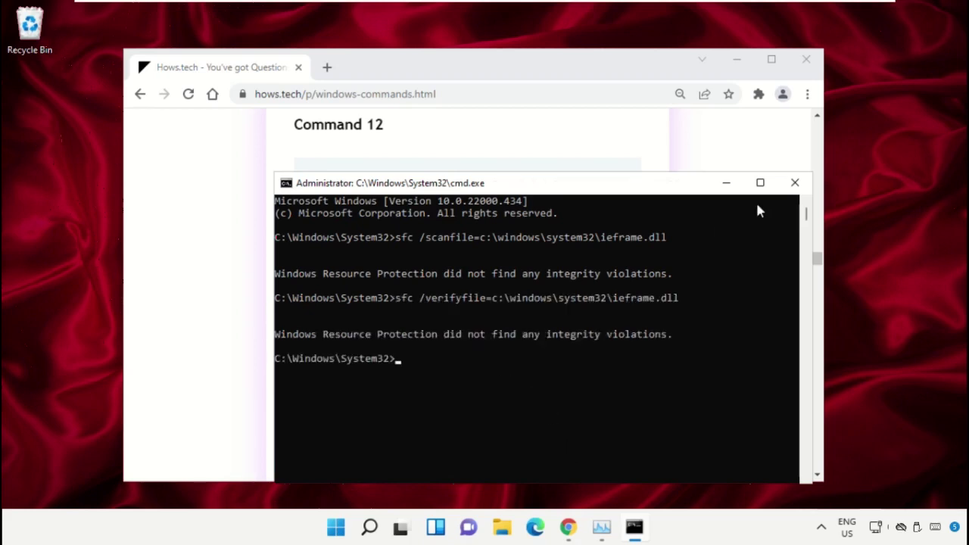
Close the command prompt with the "exit" command and minimize the Chrome window.
{"action": "type", "text": "exit"}
{"action": "key", "text": "Return"}
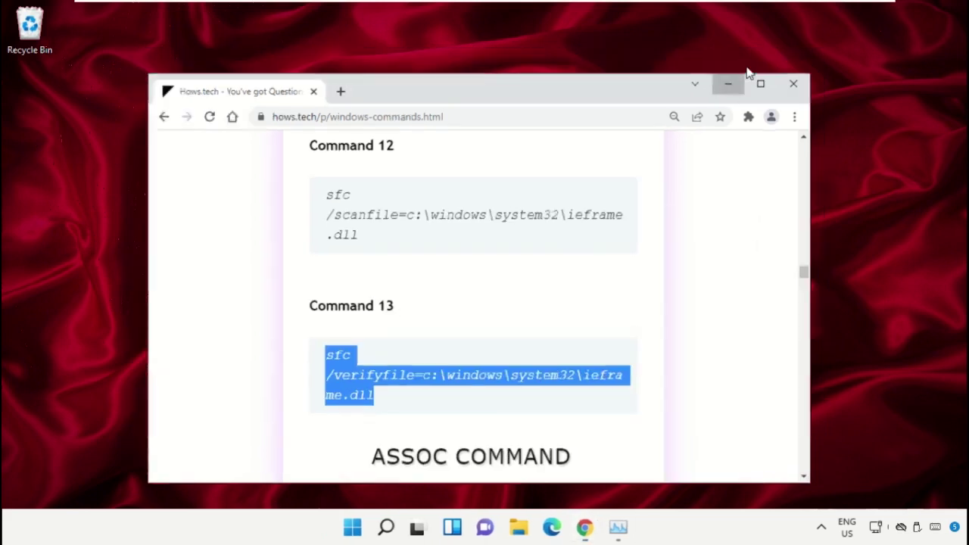
{"action": "left_click", "coordinate": [739, 61]}
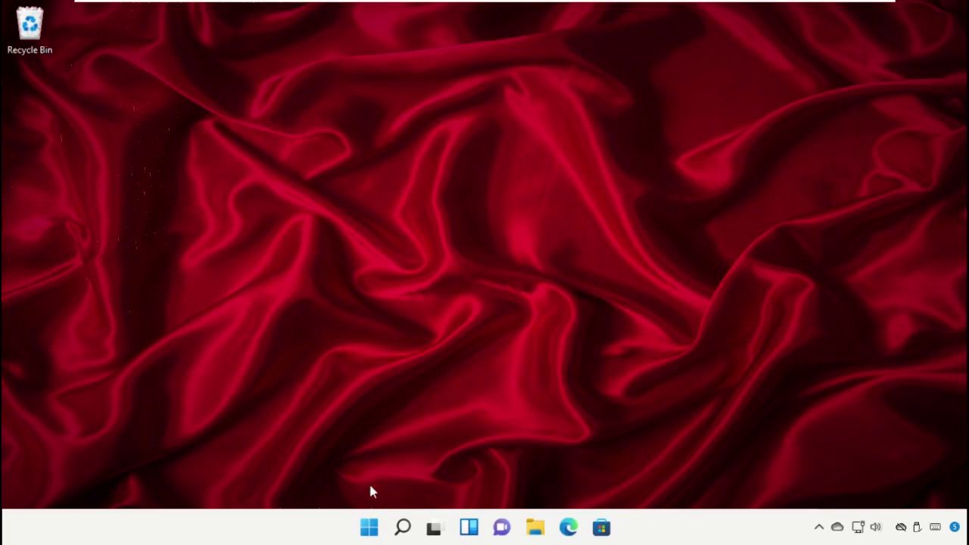
Search Windows for "Settings", open the Settings app and go to Privacy & security.
{"action": "left_click", "coordinate": [403, 528]}
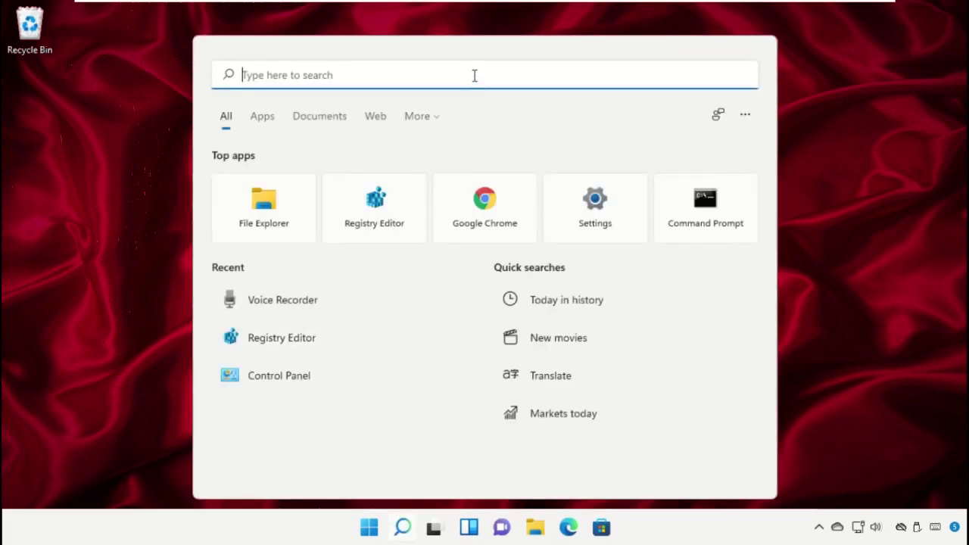
{"action": "type", "text": "Settings"}
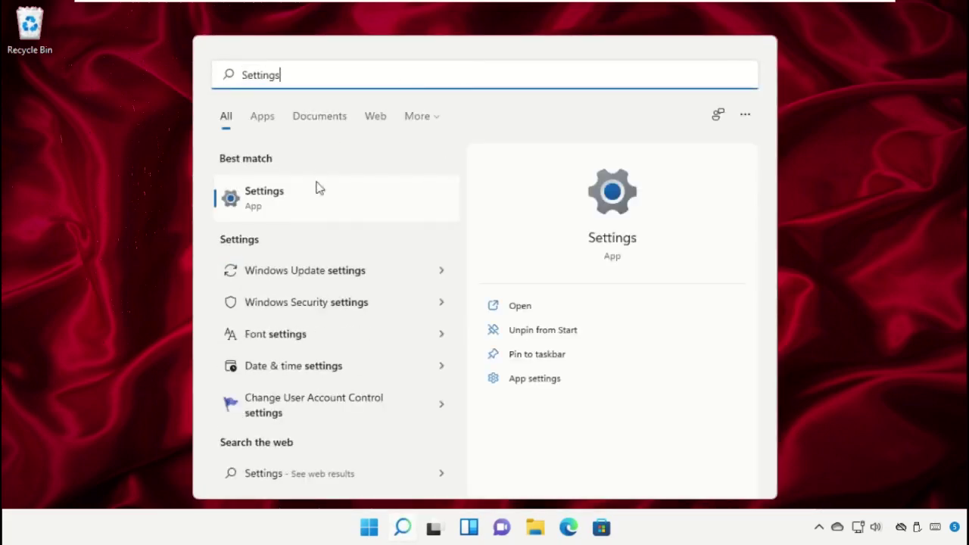
{"action": "left_click", "coordinate": [315, 206]}
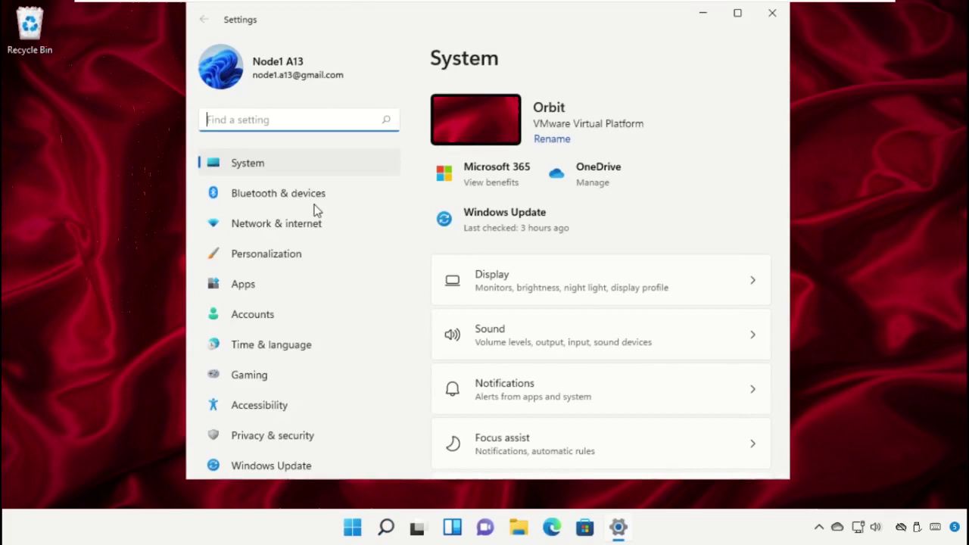
{"action": "left_click", "coordinate": [311, 429]}
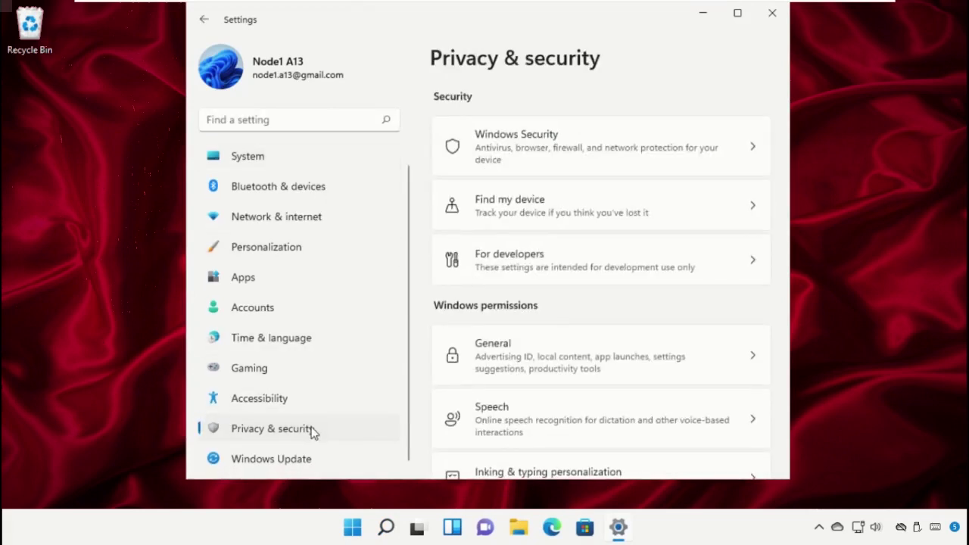
In the General privacy permissions, turn off language-list access for websites, app launch tracking and suggested content, then return to Privacy & security.
{"action": "left_click", "coordinate": [556, 367]}
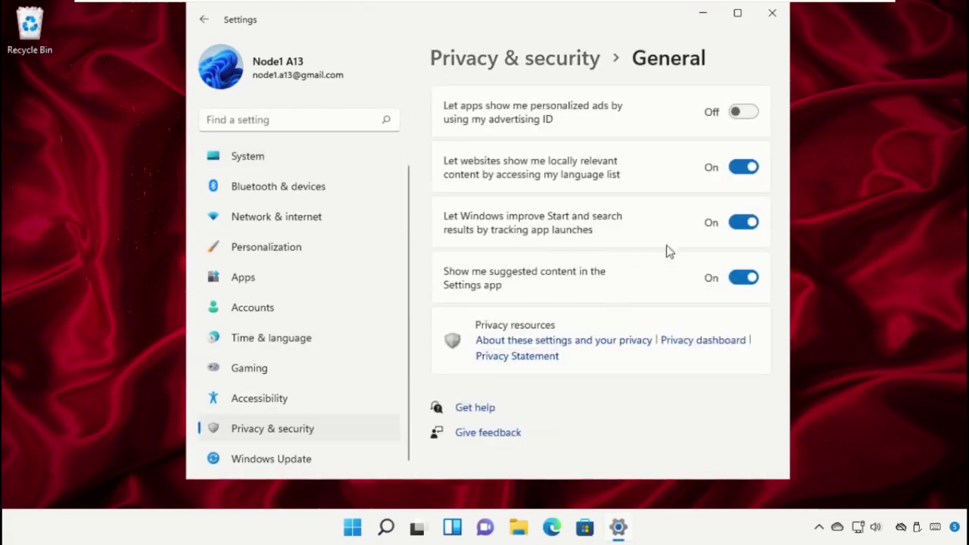
{"action": "left_click", "coordinate": [739, 175]}
{"action": "left_click", "coordinate": [748, 225]}
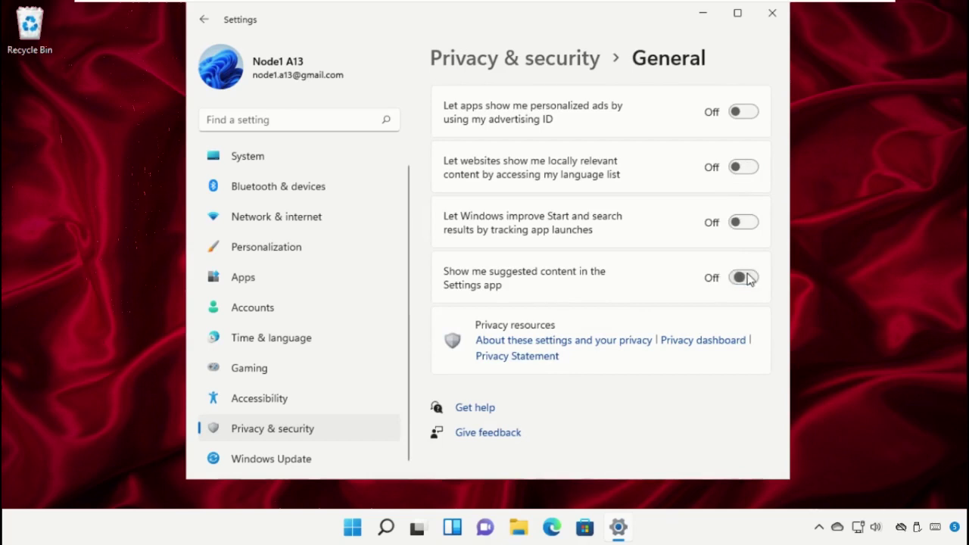
{"action": "left_click", "coordinate": [346, 439]}
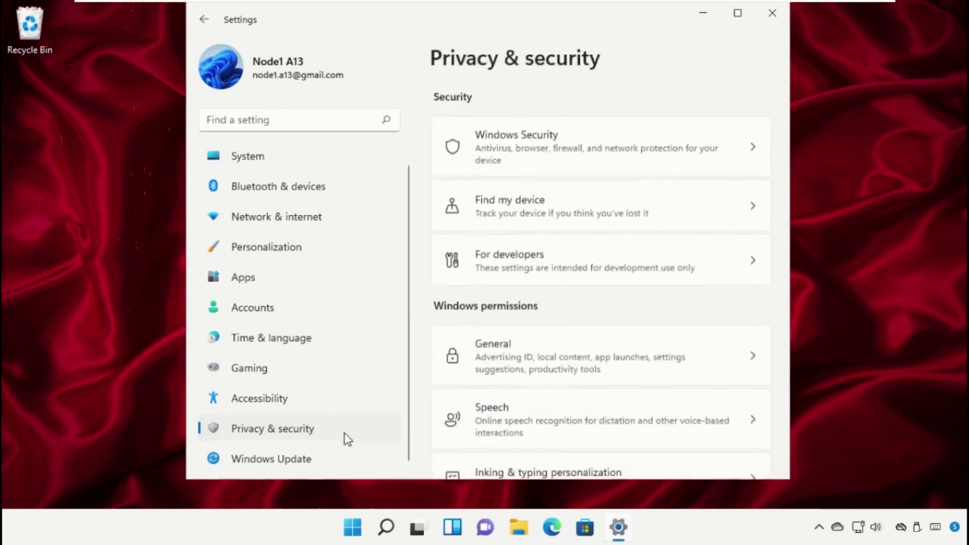
Turn off Location services in the Location app permission and return to Privacy & security.
{"action": "scroll", "coordinate": [646, 331], "scroll_direction": "down", "scroll_amount": 10}
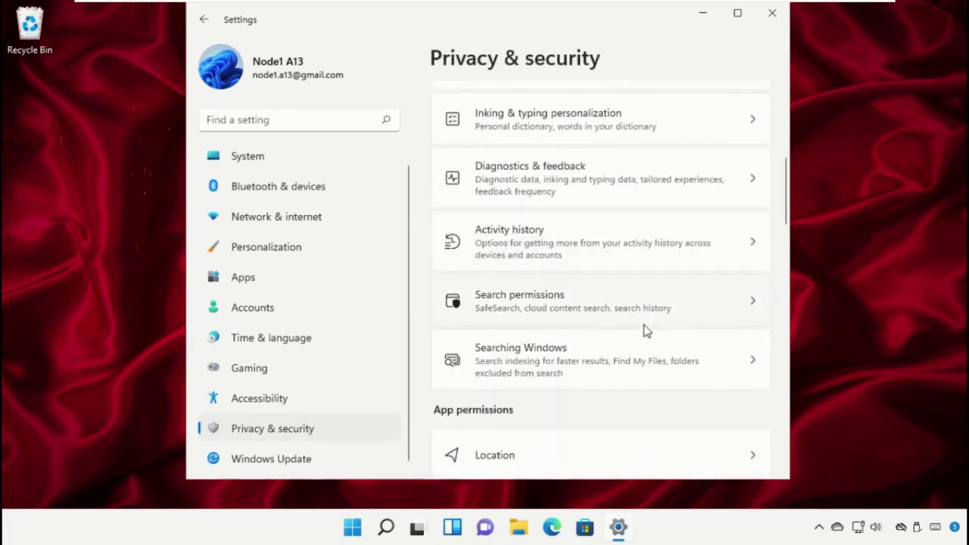
{"action": "left_click", "coordinate": [613, 153]}
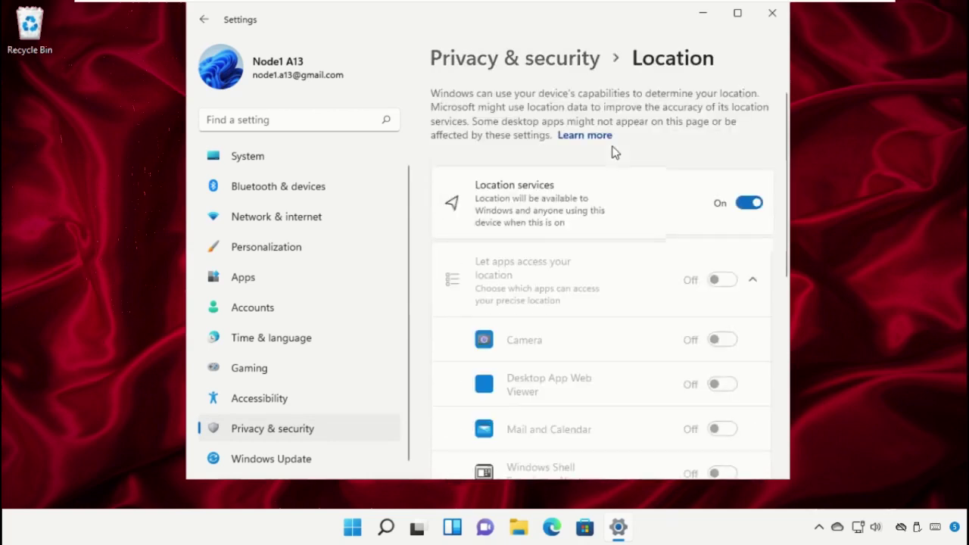
{"action": "left_click", "coordinate": [733, 200]}
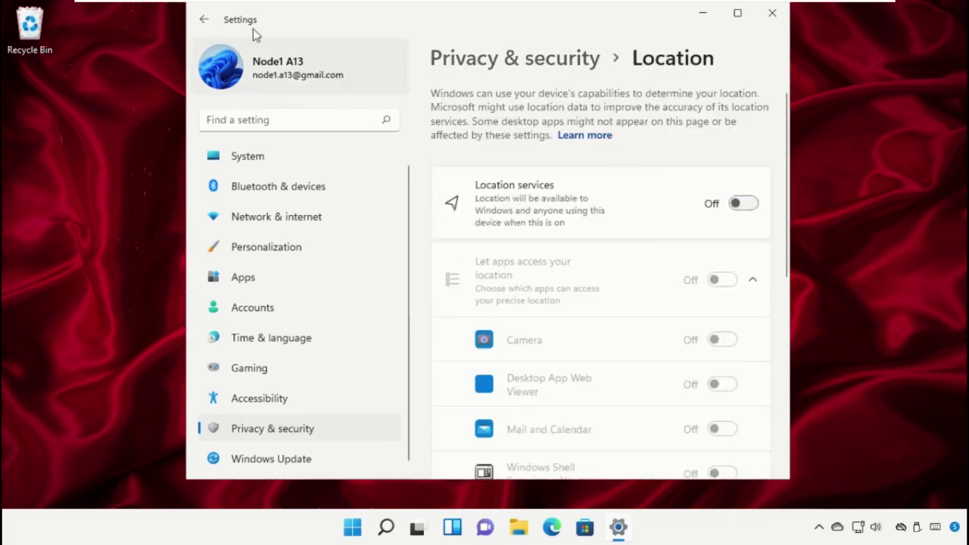
{"action": "left_click", "coordinate": [204, 21]}
Turn off Camera access in the Camera app permission and return to Privacy & security.
{"action": "scroll", "coordinate": [550, 271], "scroll_direction": "down", "scroll_amount": 2}
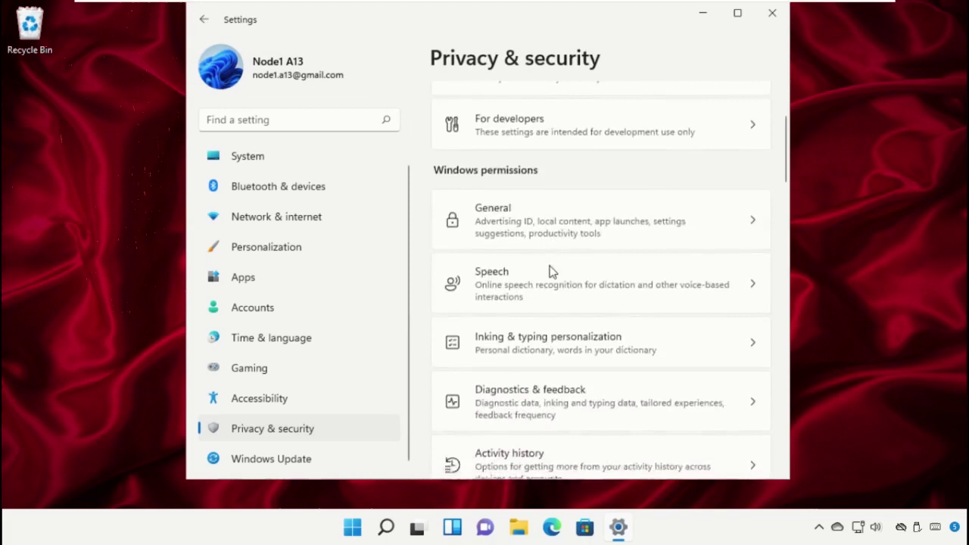
{"action": "scroll", "coordinate": [552, 270], "scroll_direction": "down", "scroll_amount": 8}
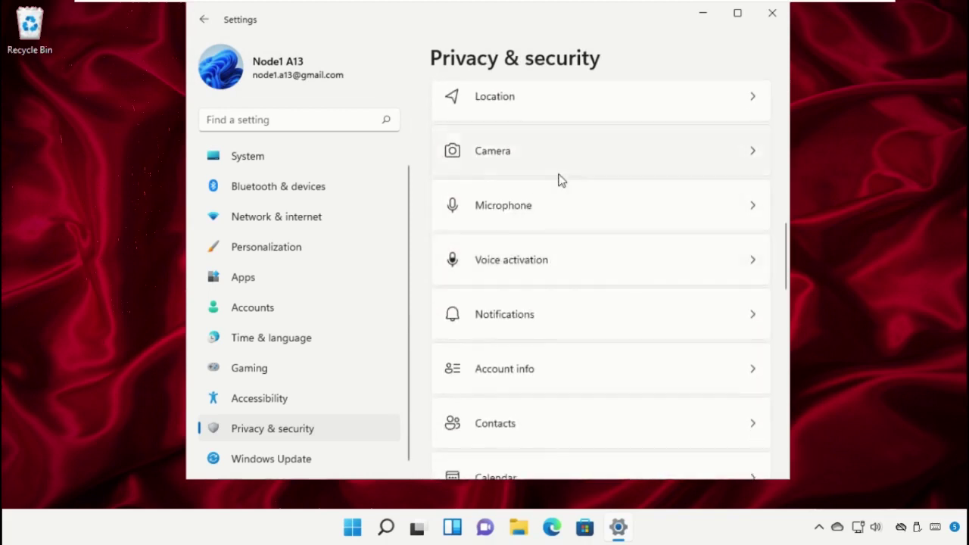
{"action": "left_click", "coordinate": [556, 162]}
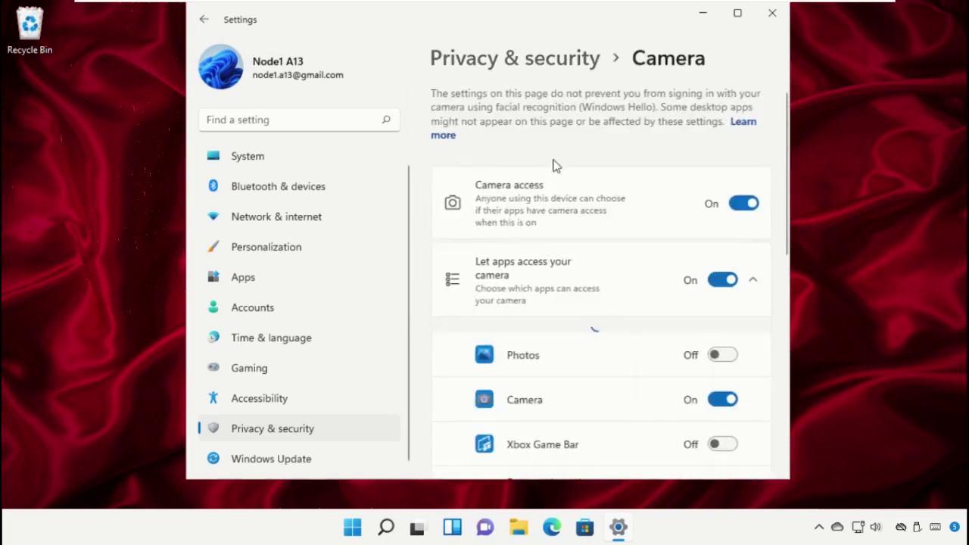
{"action": "left_click", "coordinate": [750, 204]}
{"action": "left_click", "coordinate": [746, 205]}
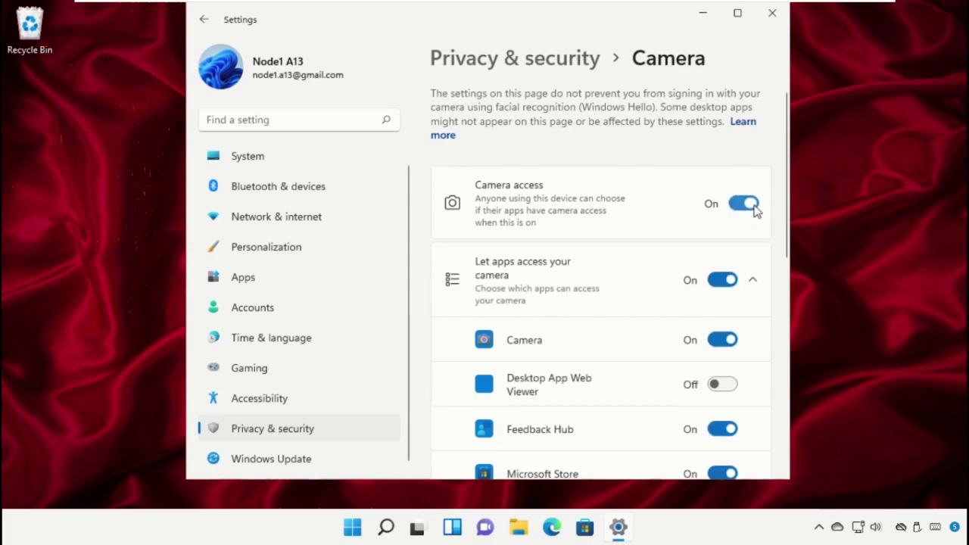
{"action": "left_click", "coordinate": [746, 205]}
{"action": "left_click", "coordinate": [203, 19]}
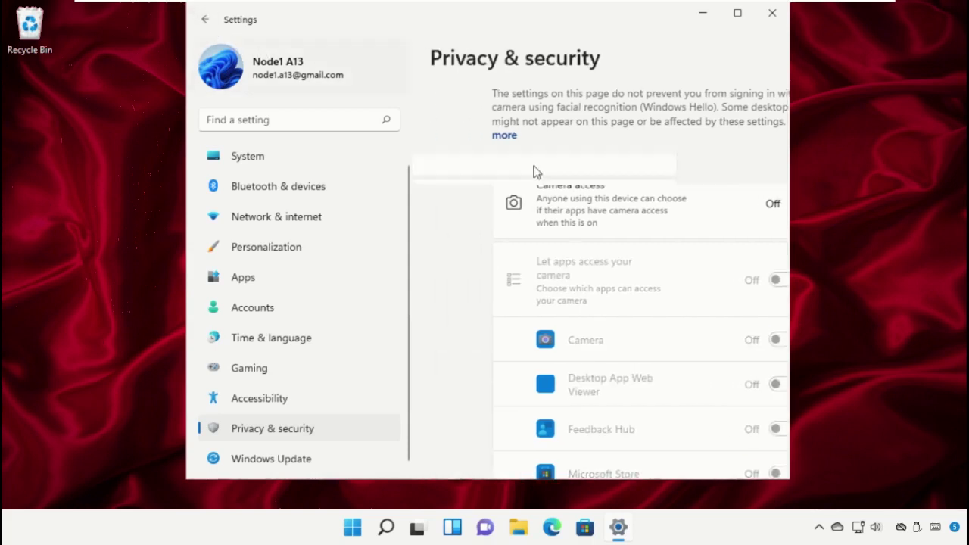
Turn off Microphone access in the Microphone app permission and return to Privacy & security.
{"action": "scroll", "coordinate": [603, 328], "scroll_direction": "down", "scroll_amount": 5}
{"action": "scroll", "coordinate": [604, 328], "scroll_direction": "down", "scroll_amount": 5}
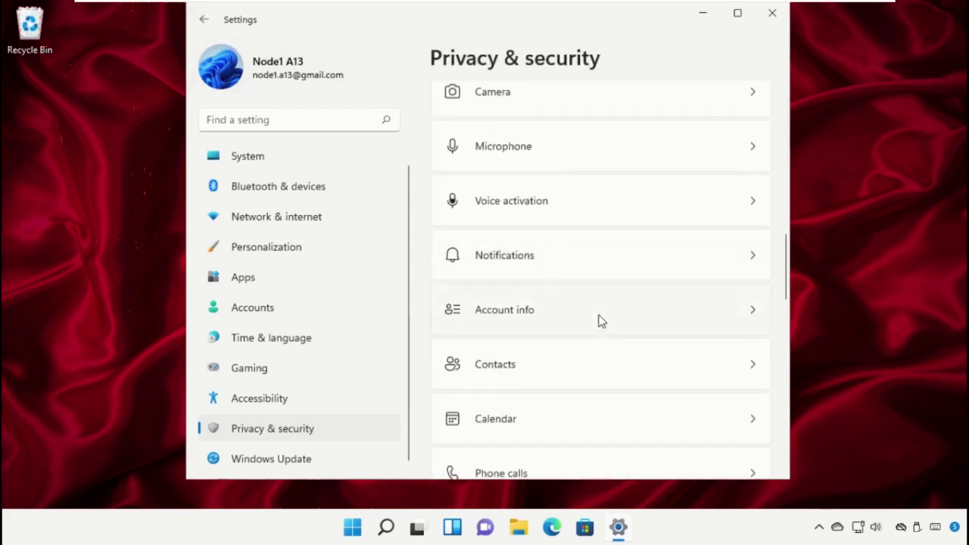
{"action": "left_click", "coordinate": [522, 146]}
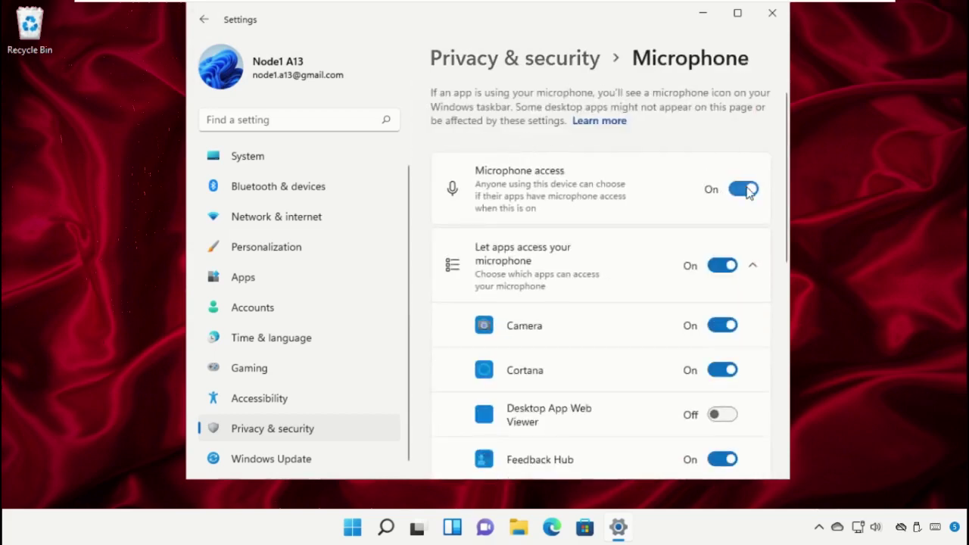
{"action": "left_click", "coordinate": [744, 190]}
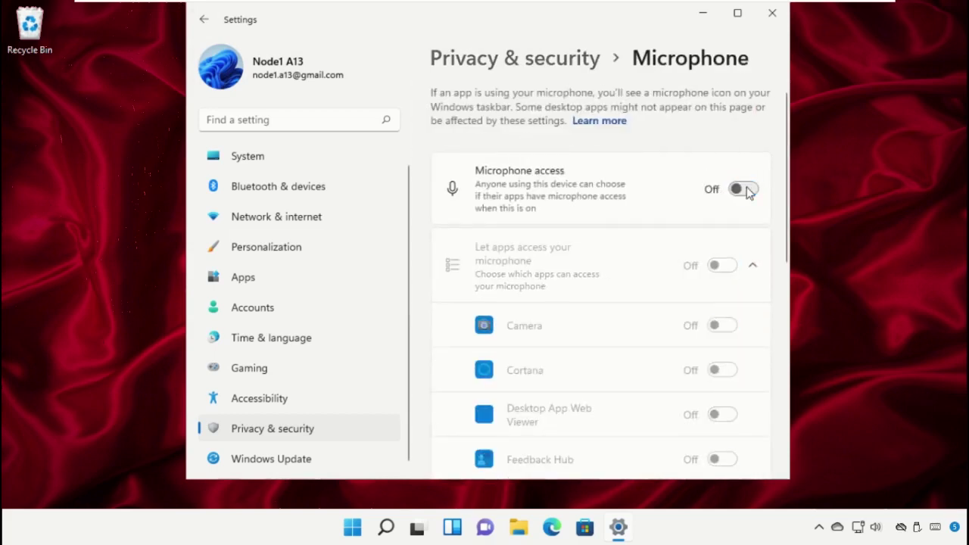
{"action": "left_click", "coordinate": [744, 190]}
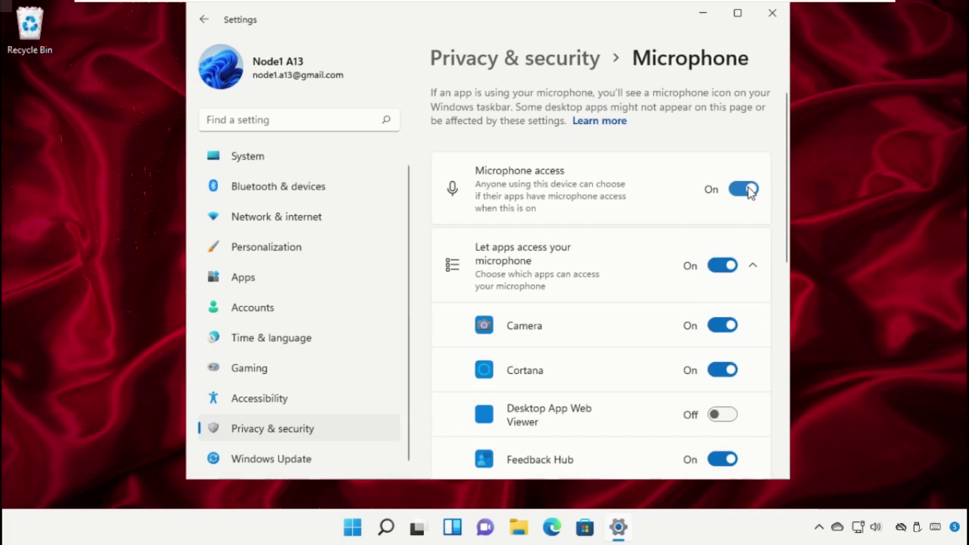
{"action": "left_click", "coordinate": [744, 190]}
{"action": "left_click", "coordinate": [515, 58]}
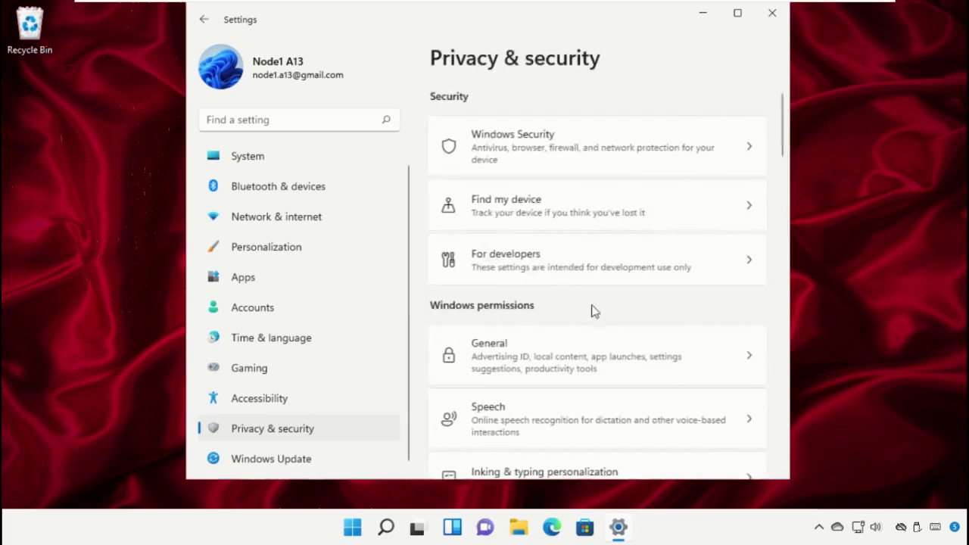
Turn off Notification access in the Notifications app permission and return to Privacy & security.
{"action": "scroll", "coordinate": [594, 326], "scroll_direction": "down", "scroll_amount": 5}
{"action": "scroll", "coordinate": [594, 352], "scroll_direction": "down", "scroll_amount": 5}
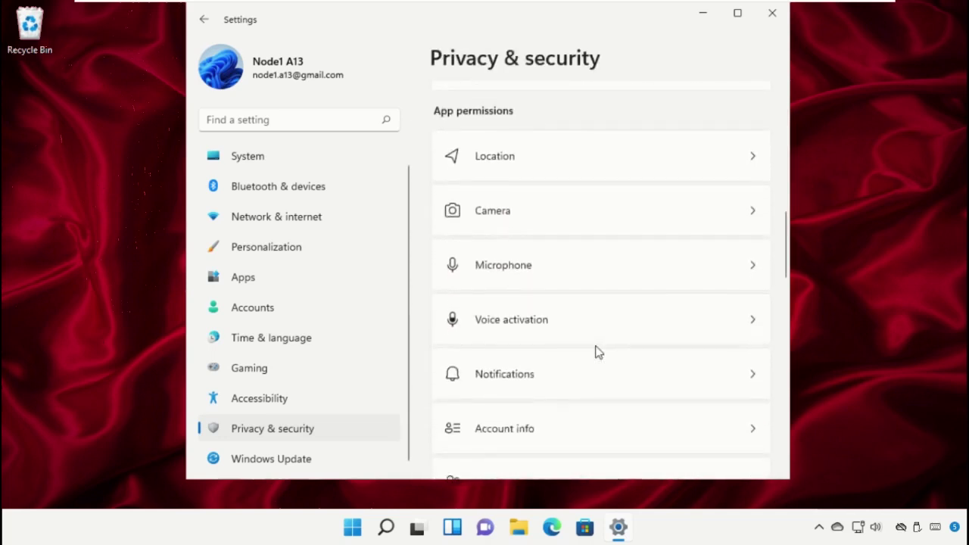
{"action": "scroll", "coordinate": [562, 273], "scroll_direction": "down", "scroll_amount": 2}
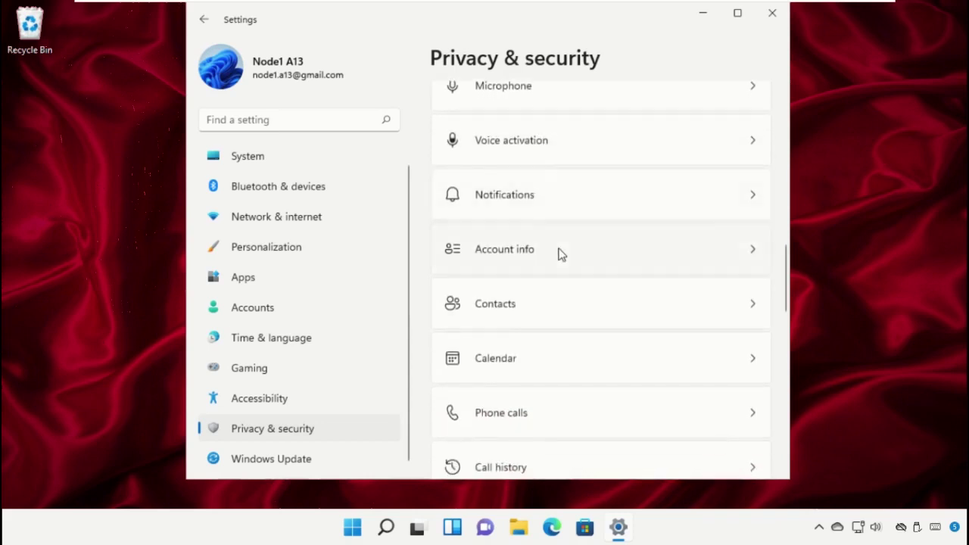
{"action": "left_click", "coordinate": [550, 205]}
{"action": "left_click", "coordinate": [740, 123]}
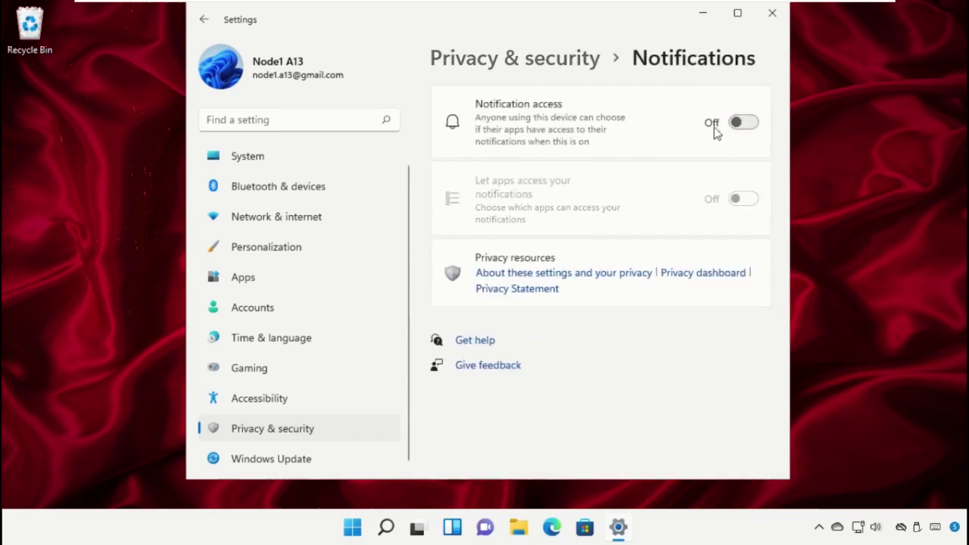
{"action": "left_click", "coordinate": [537, 65]}
Turn off Contacts access in the Contacts app permission and return to Privacy & security.
{"action": "scroll", "coordinate": [580, 367], "scroll_direction": "down", "scroll_amount": 10}
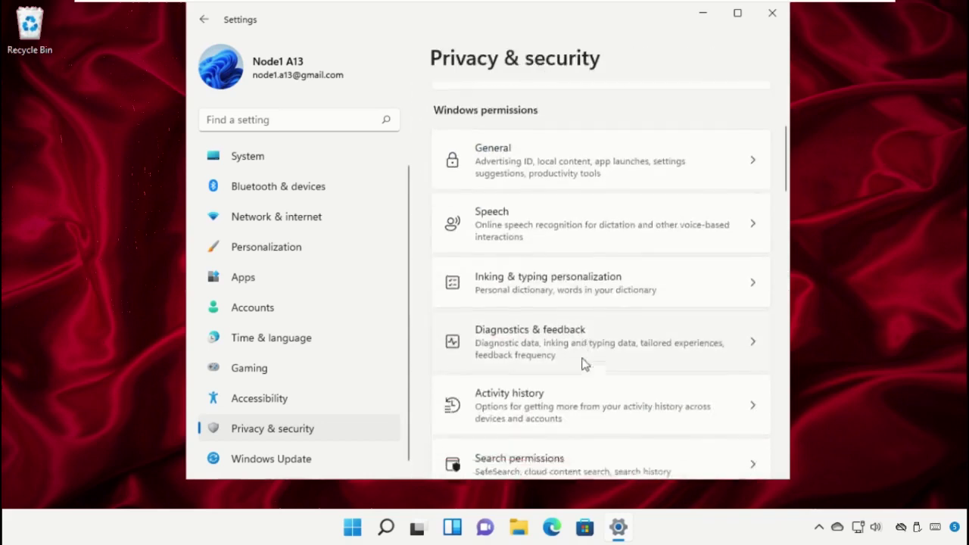
{"action": "scroll", "coordinate": [585, 356], "scroll_direction": "down", "scroll_amount": 4}
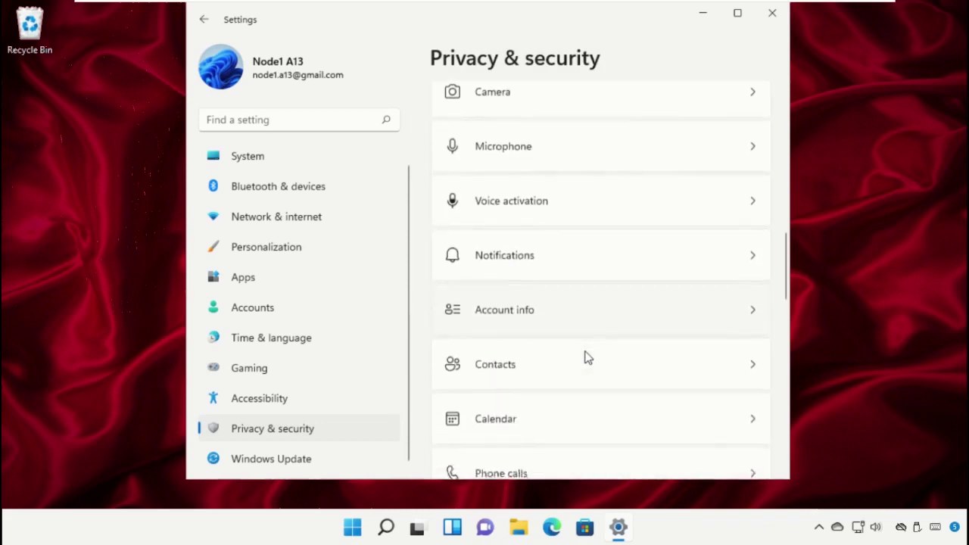
{"action": "scroll", "coordinate": [573, 262], "scroll_direction": "down", "scroll_amount": 1}
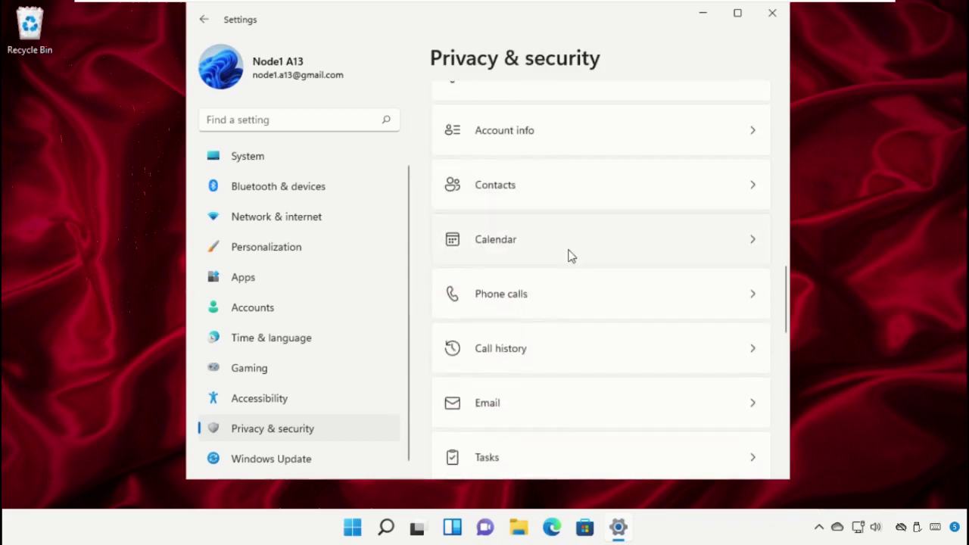
{"action": "left_click", "coordinate": [569, 189]}
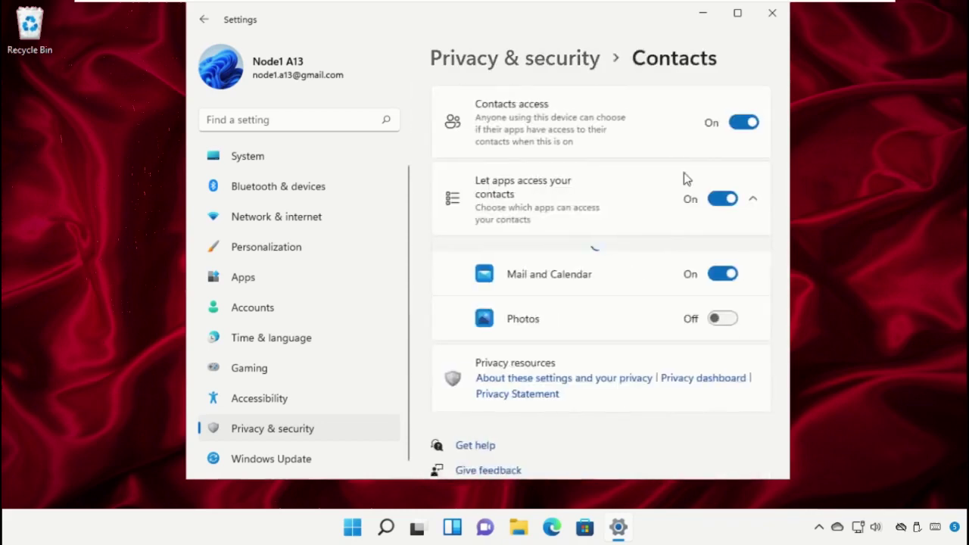
{"action": "left_click", "coordinate": [754, 129]}
{"action": "left_click", "coordinate": [533, 63]}
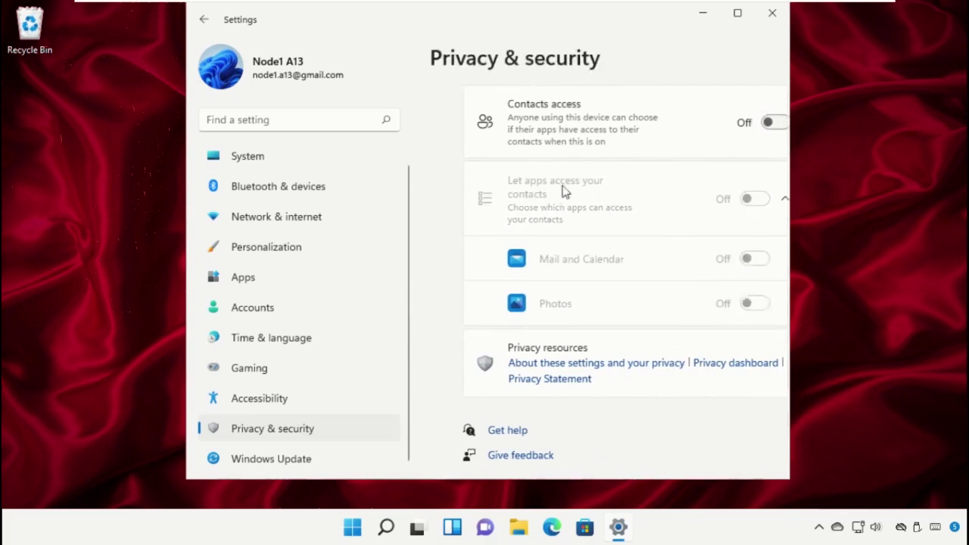
Turn off Phone call access in the Phone calls app permission and return to Privacy & security.
{"action": "scroll", "coordinate": [573, 340], "scroll_direction": "down", "scroll_amount": 10}
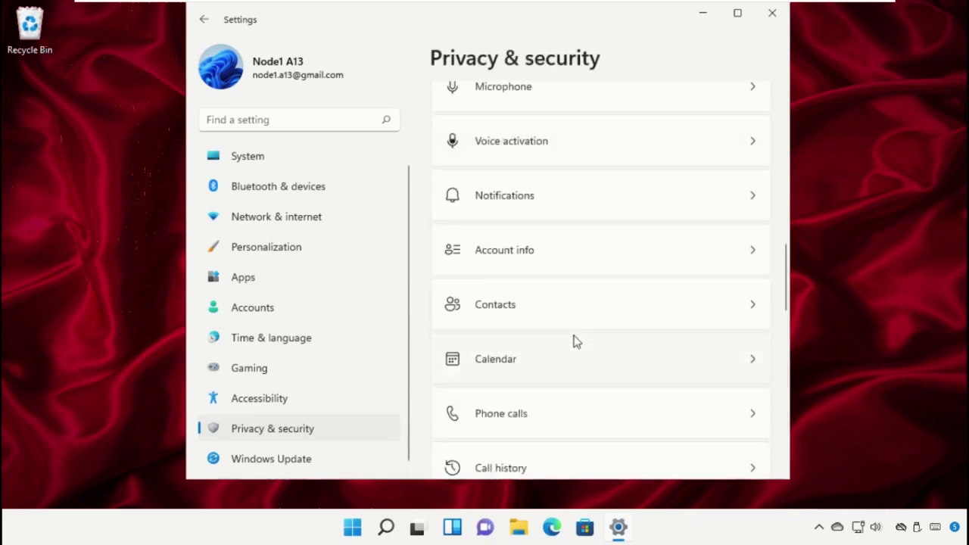
{"action": "scroll", "coordinate": [573, 340], "scroll_direction": "down", "scroll_amount": 5}
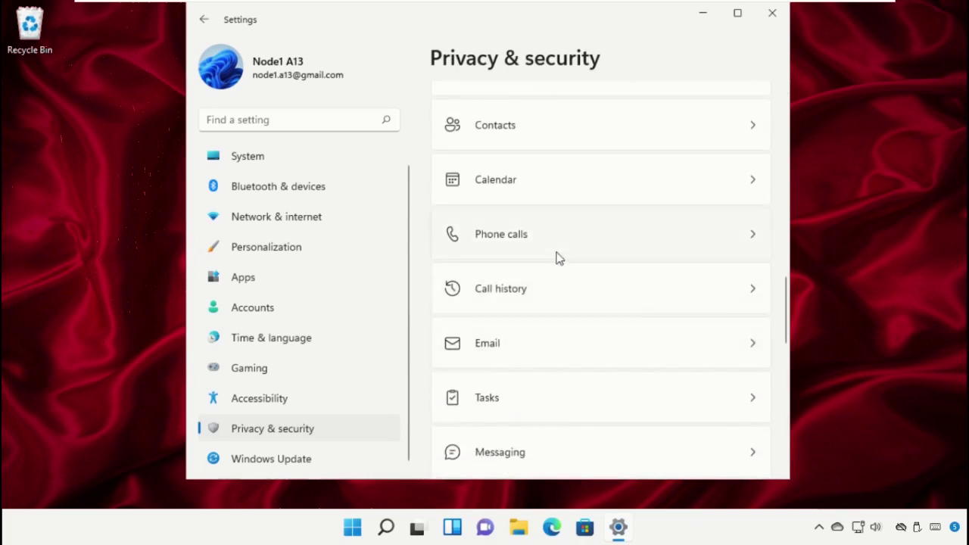
{"action": "left_click", "coordinate": [560, 254]}
{"action": "left_click", "coordinate": [743, 122]}
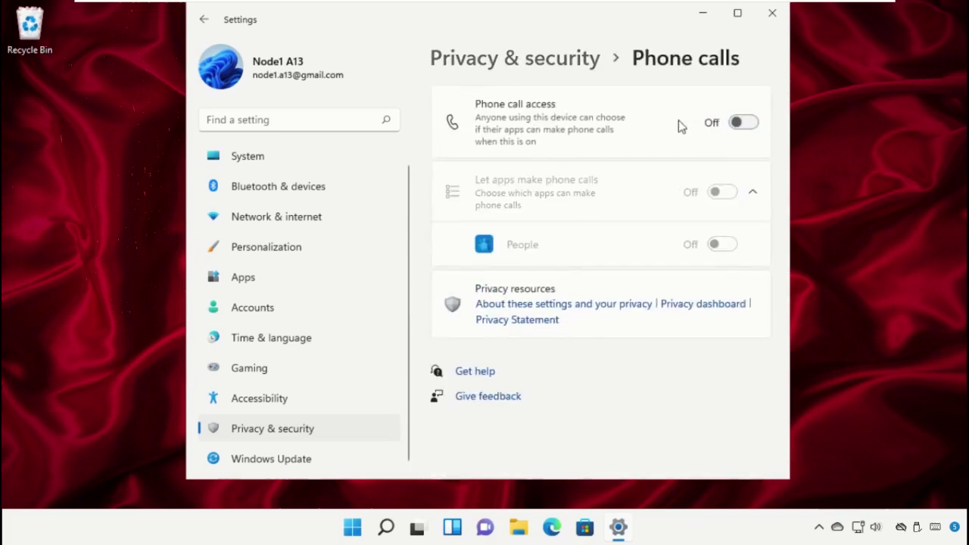
{"action": "left_click", "coordinate": [521, 62]}
Turn off Call history access in the Call history app permission and return to Privacy & security.
{"action": "scroll", "coordinate": [567, 337], "scroll_direction": "down", "scroll_amount": 10}
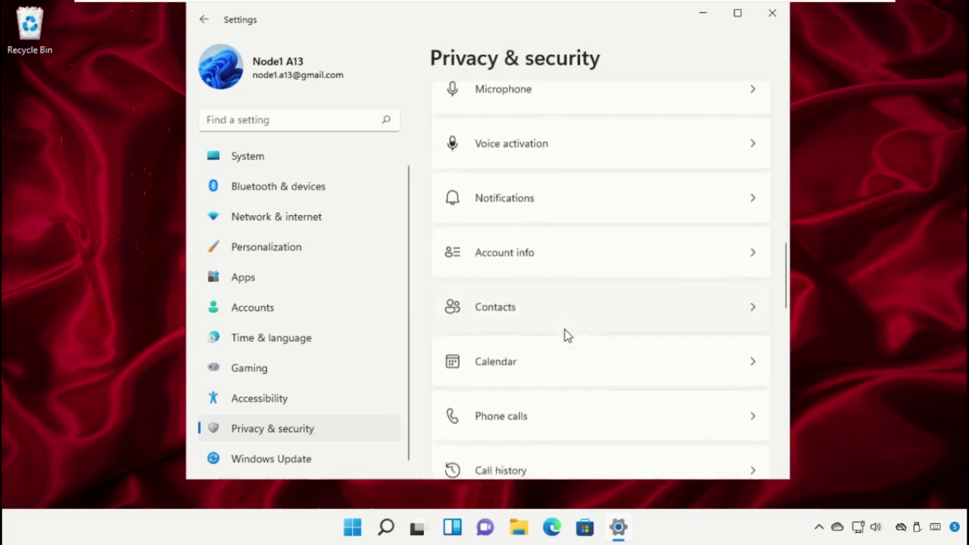
{"action": "scroll", "coordinate": [566, 334], "scroll_direction": "down", "scroll_amount": 3}
{"action": "left_click", "coordinate": [537, 301]}
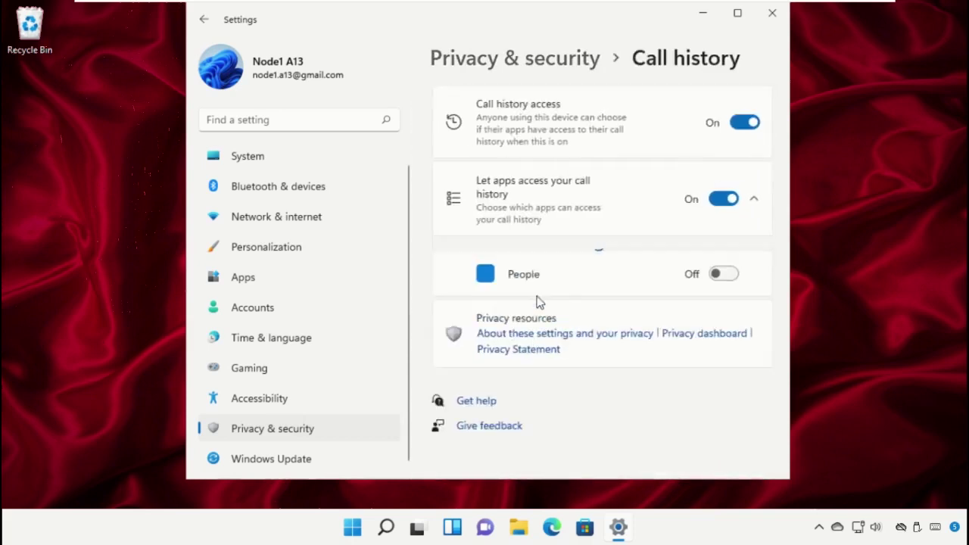
{"action": "left_click", "coordinate": [744, 122]}
{"action": "left_click", "coordinate": [550, 68]}
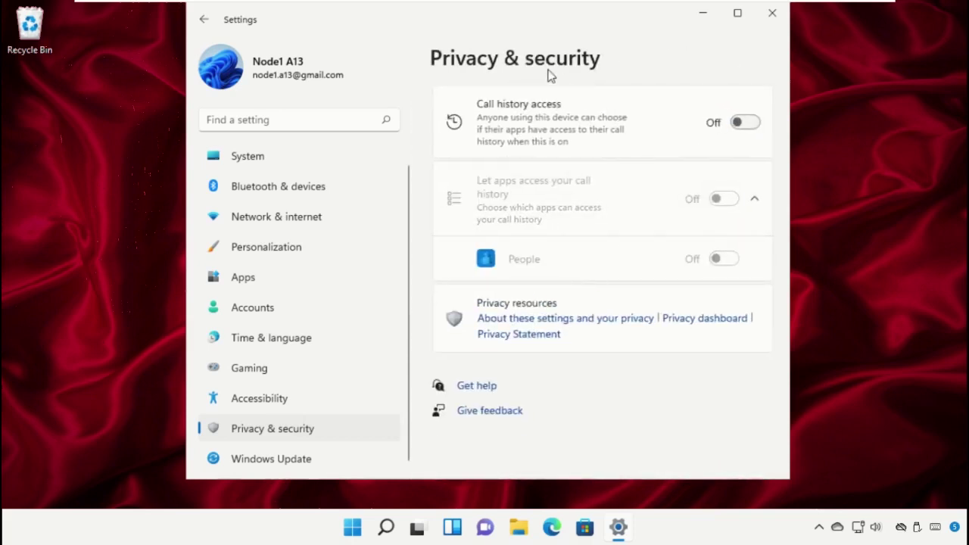
Open the Tasks app permission to check Tasks access and return to Privacy & security.
{"action": "scroll", "coordinate": [579, 374], "scroll_direction": "down", "scroll_amount": 10}
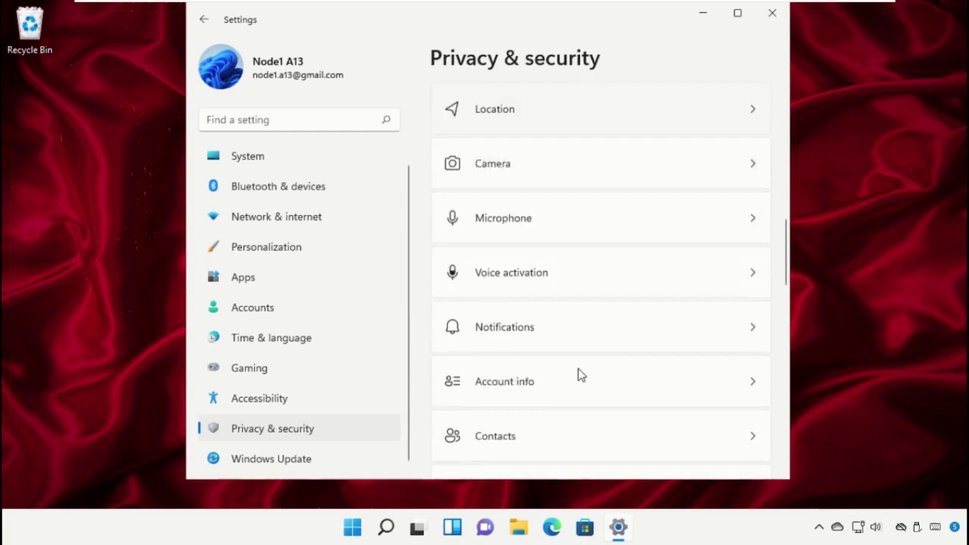
{"action": "scroll", "coordinate": [580, 374], "scroll_direction": "down", "scroll_amount": 6}
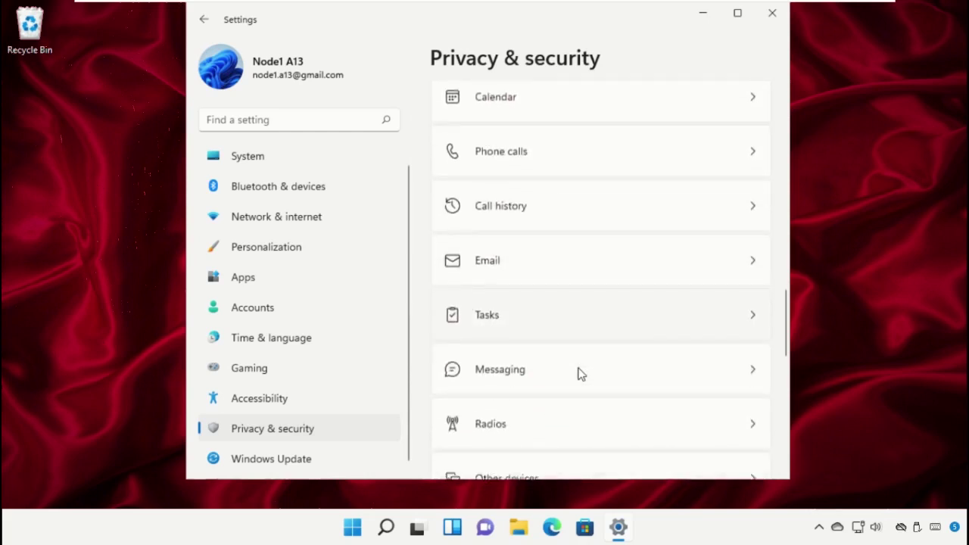
{"action": "scroll", "coordinate": [580, 374], "scroll_direction": "down", "scroll_amount": 1}
{"action": "left_click", "coordinate": [534, 217]}
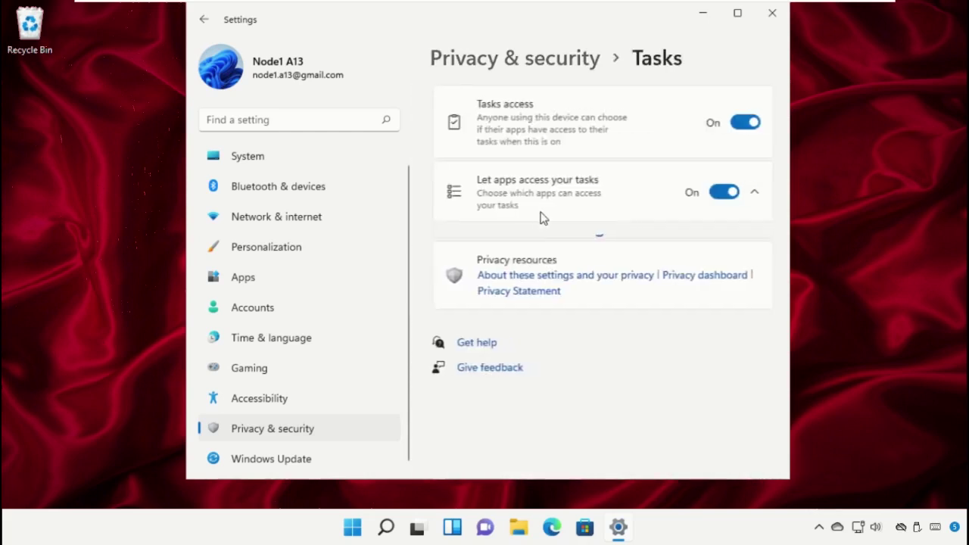
{"action": "left_click", "coordinate": [547, 60]}
Turn off Messaging access in the Messaging app permission and return to Privacy & security.
{"action": "scroll", "coordinate": [545, 303], "scroll_direction": "down", "scroll_amount": 8}
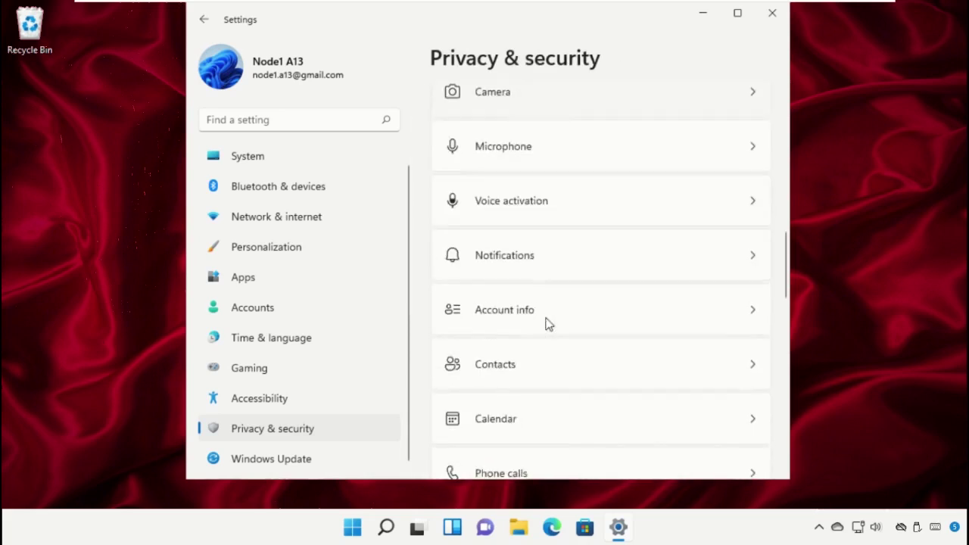
{"action": "scroll", "coordinate": [549, 324], "scroll_direction": "down", "scroll_amount": 5}
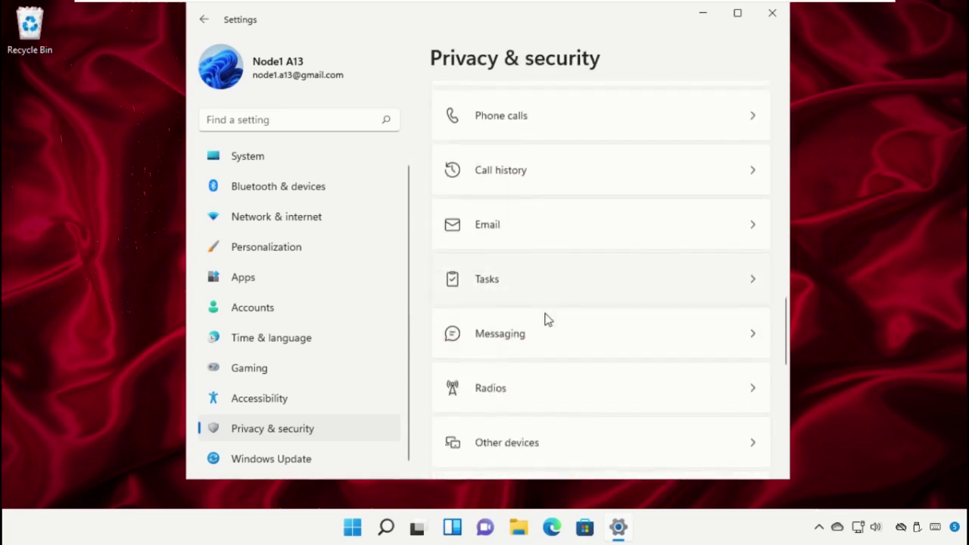
{"action": "left_click", "coordinate": [541, 333]}
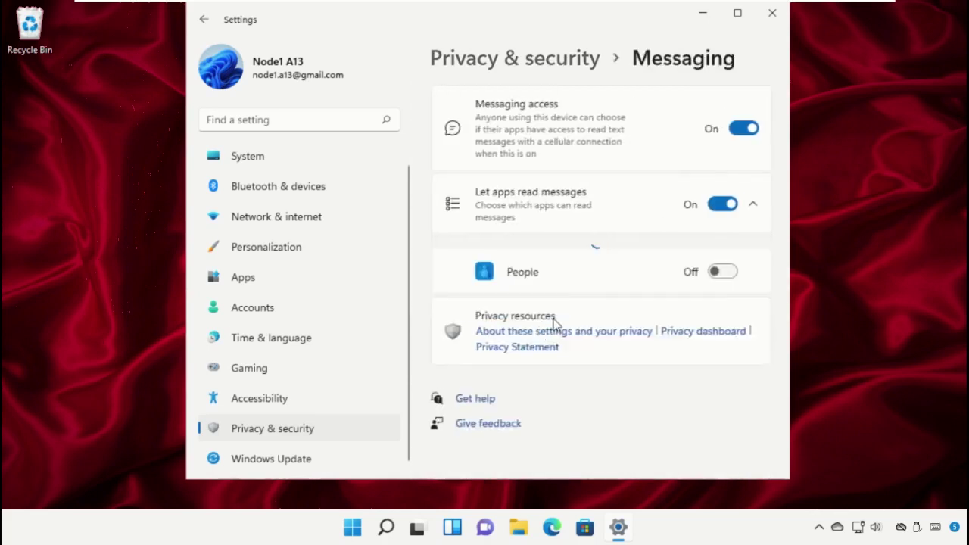
{"action": "left_click", "coordinate": [744, 130]}
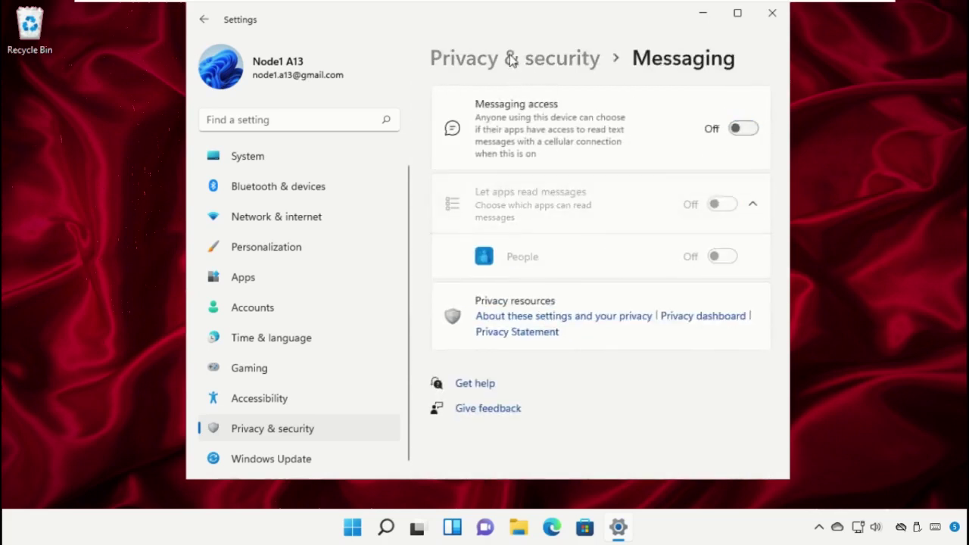
{"action": "key", "text": "alt+Left"}
Turn off Radio control access in the Radios app permission and return to Privacy & security.
{"action": "scroll", "coordinate": [556, 361], "scroll_direction": "down", "scroll_amount": 3}
{"action": "scroll", "coordinate": [554, 358], "scroll_direction": "down", "scroll_amount": 15}
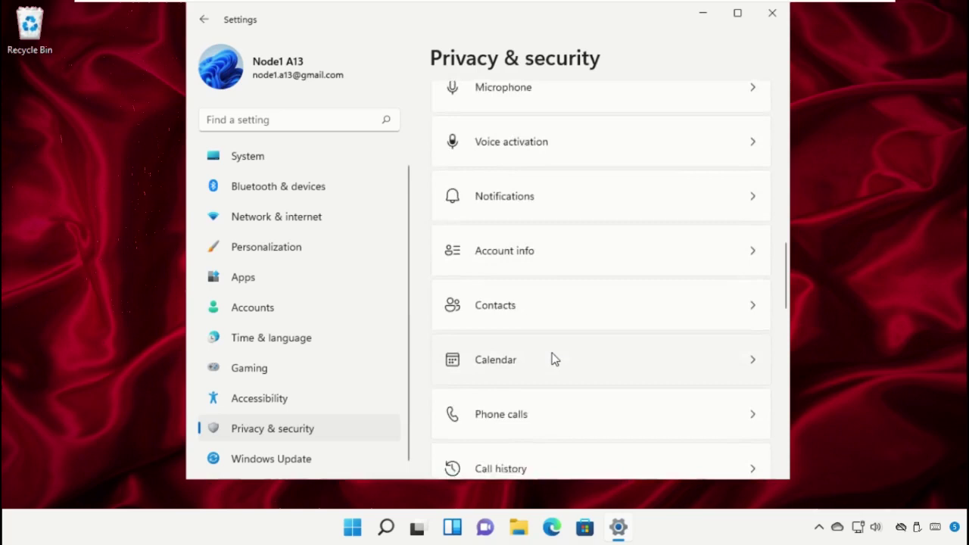
{"action": "scroll", "coordinate": [538, 359], "scroll_direction": "down", "scroll_amount": 1}
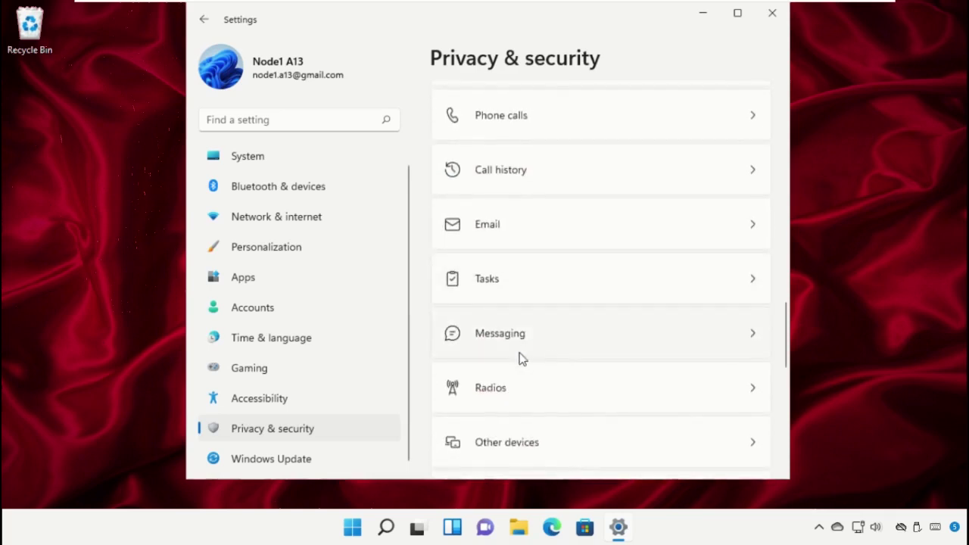
{"action": "left_click", "coordinate": [493, 394]}
{"action": "left_click", "coordinate": [740, 125]}
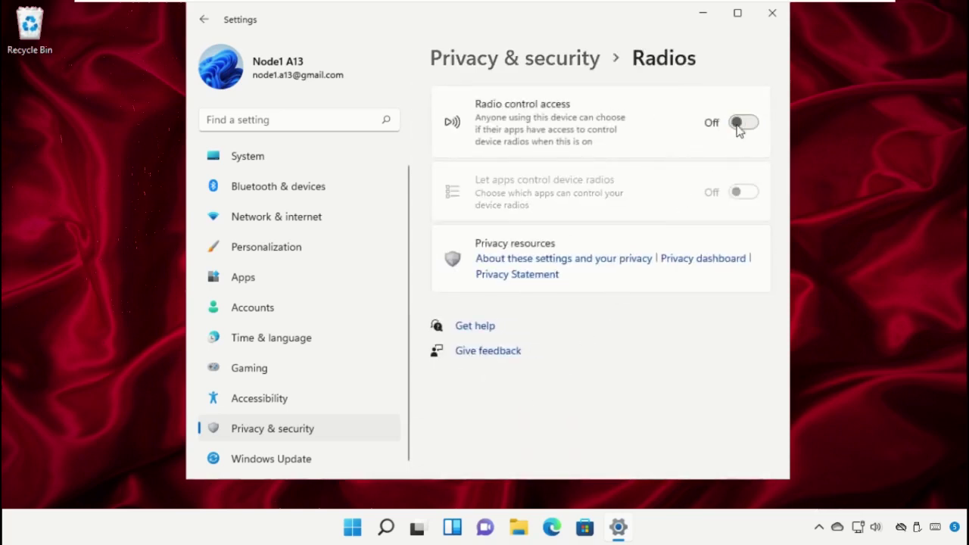
{"action": "left_click", "coordinate": [530, 60]}
Turn off App diagnostic access in the App diagnostics app permission and return to Privacy & security.
{"action": "scroll", "coordinate": [584, 389], "scroll_direction": "down", "scroll_amount": 5}
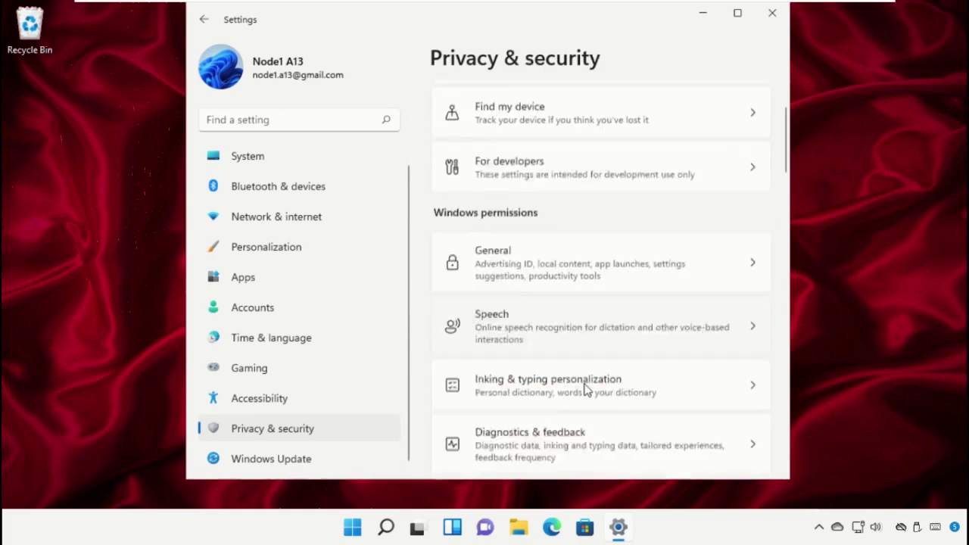
{"action": "scroll", "coordinate": [584, 389], "scroll_direction": "down", "scroll_amount": 10}
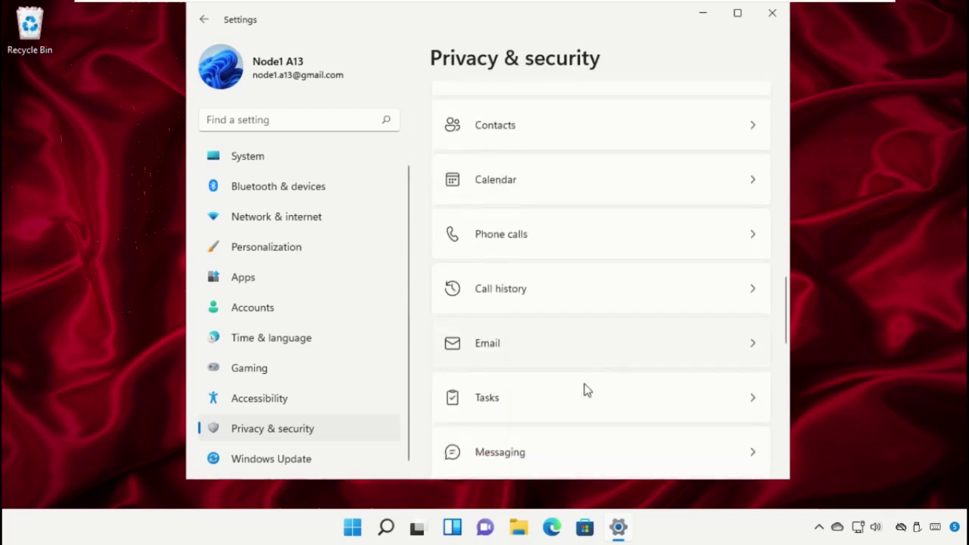
{"action": "scroll", "coordinate": [584, 389], "scroll_direction": "down", "scroll_amount": 3}
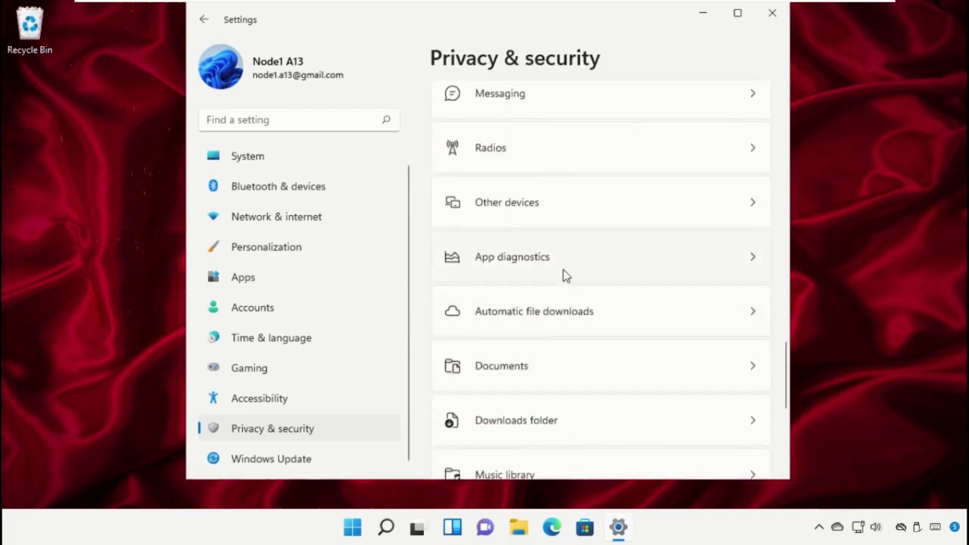
{"action": "left_click", "coordinate": [564, 275]}
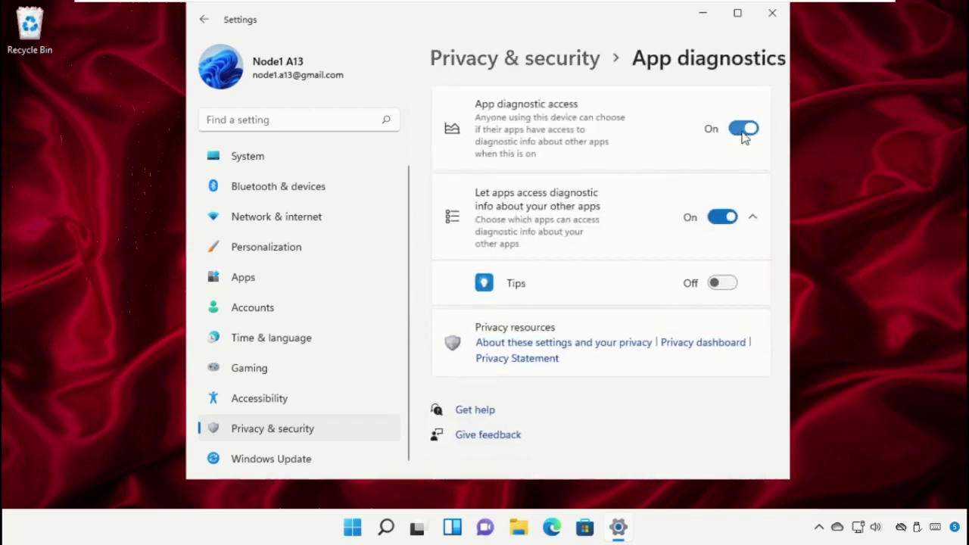
{"action": "left_click", "coordinate": [744, 132]}
{"action": "left_click", "coordinate": [540, 67]}
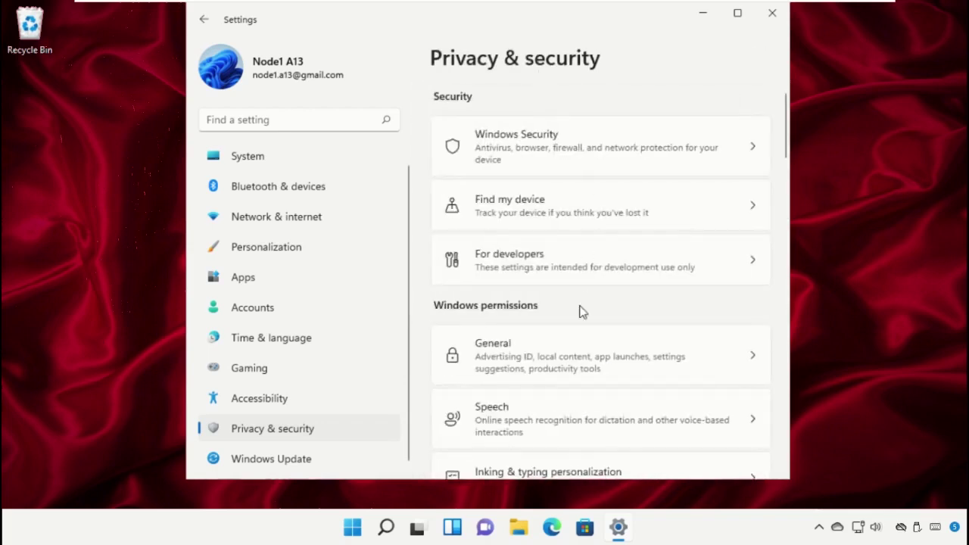
Look through the remaining app permissions down to Screenshot borders and close Settings.
{"action": "scroll", "coordinate": [580, 310], "scroll_direction": "down", "scroll_amount": 3}
{"action": "scroll", "coordinate": [582, 310], "scroll_direction": "down", "scroll_amount": 10}
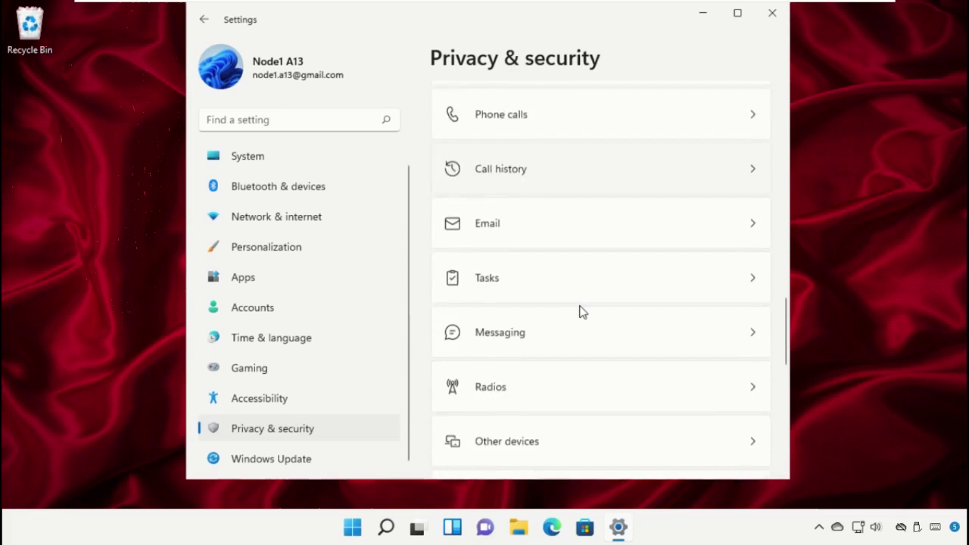
{"action": "scroll", "coordinate": [581, 311], "scroll_direction": "down", "scroll_amount": 3}
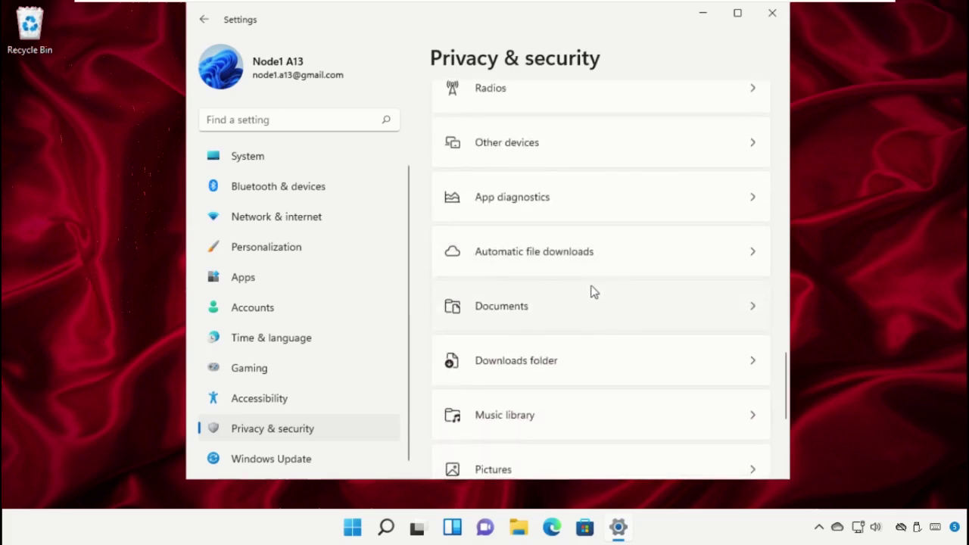
{"action": "scroll", "coordinate": [607, 282], "scroll_direction": "down", "scroll_amount": 5}
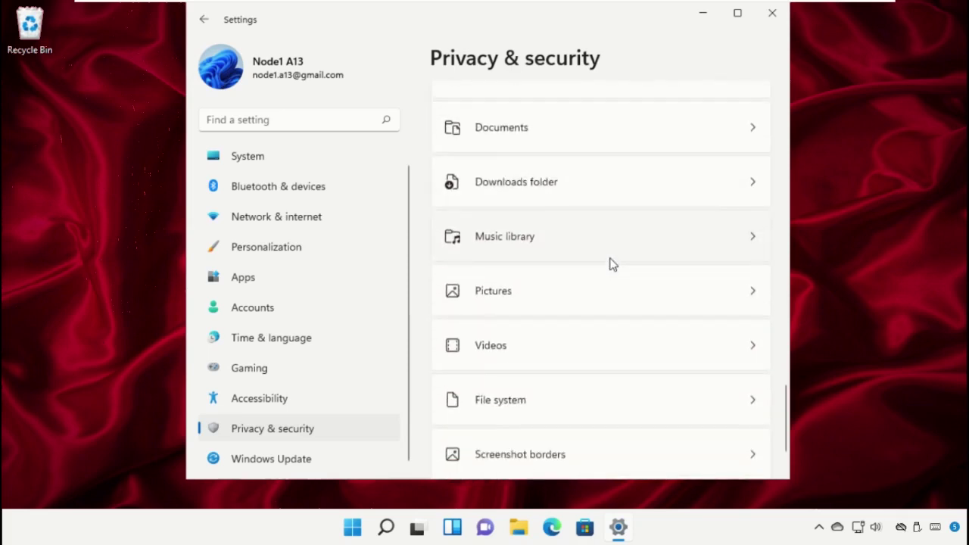
{"action": "left_click", "coordinate": [771, 14]}
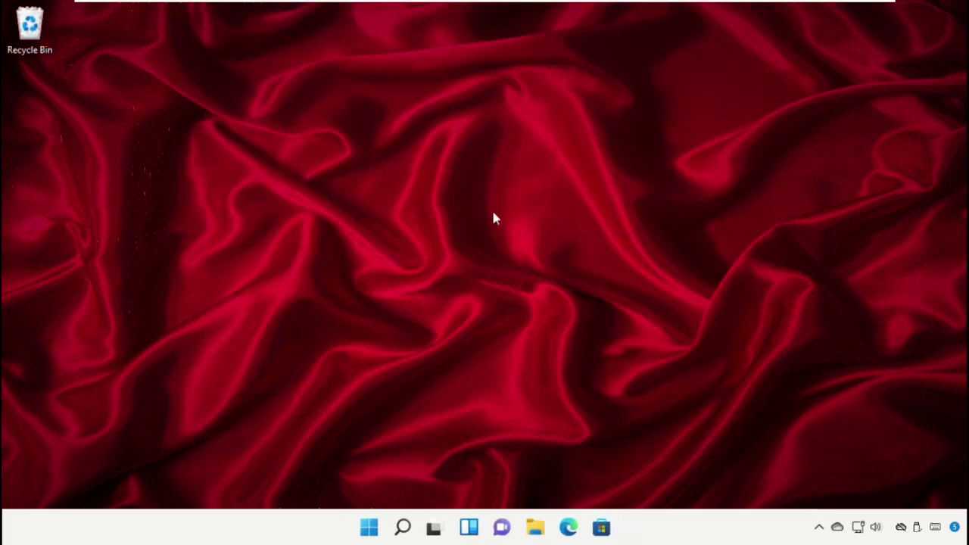
Search Windows for sysdm.cpl and open System Properties at its Advanced settings.
{"action": "left_click", "coordinate": [402, 527]}
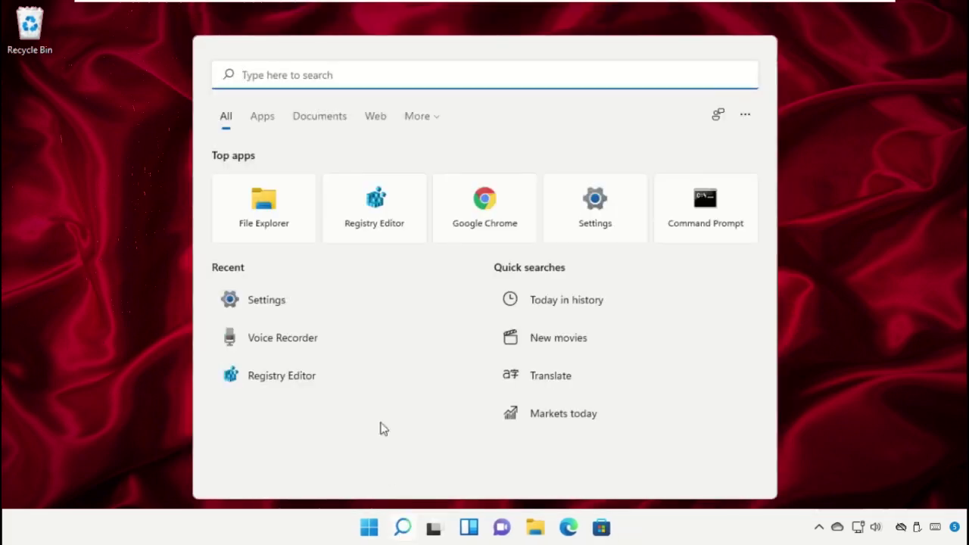
{"action": "type", "text": "sysdm.cpl"}
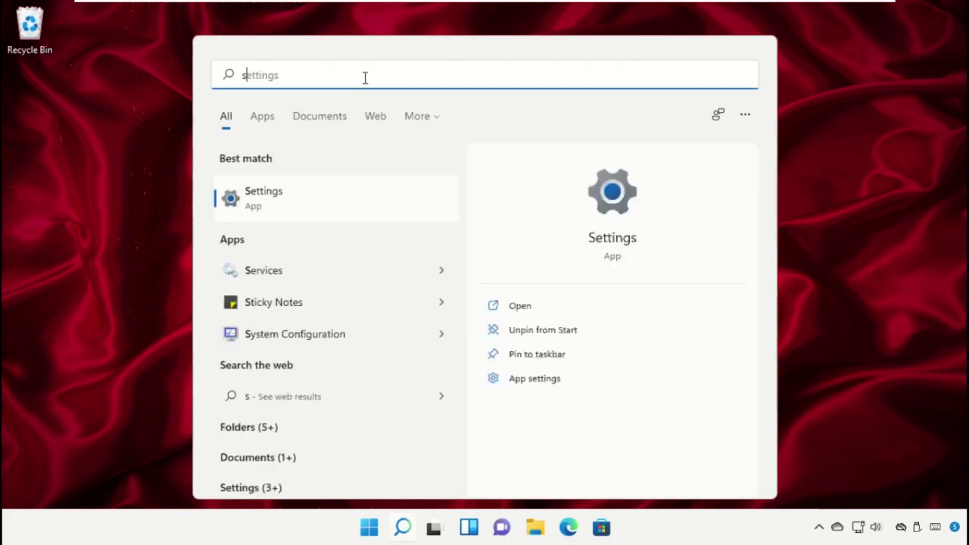
{"action": "left_click", "coordinate": [303, 195]}
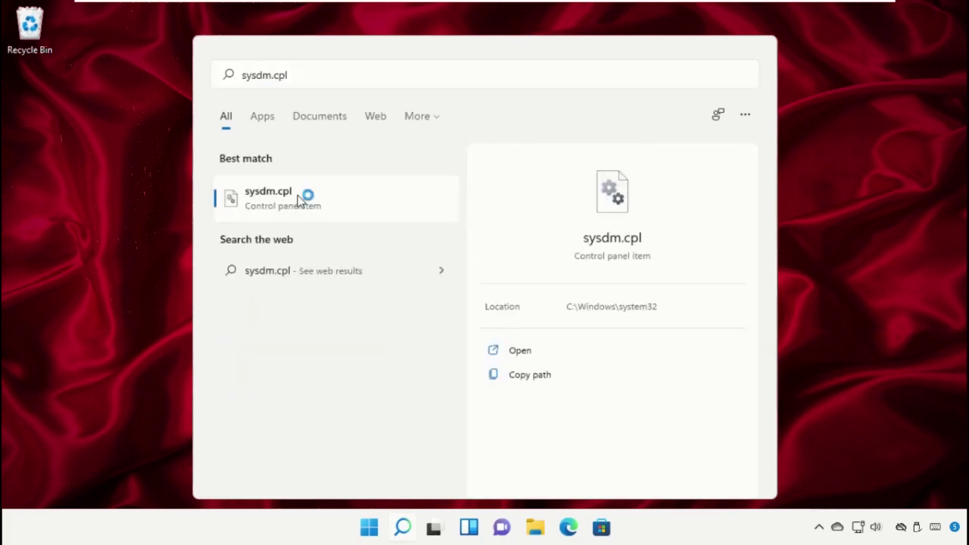
{"action": "left_click_drag", "start_coordinate": [307, 119], "coordinate": [469, 77]}
{"action": "left_click", "coordinate": [399, 100]}
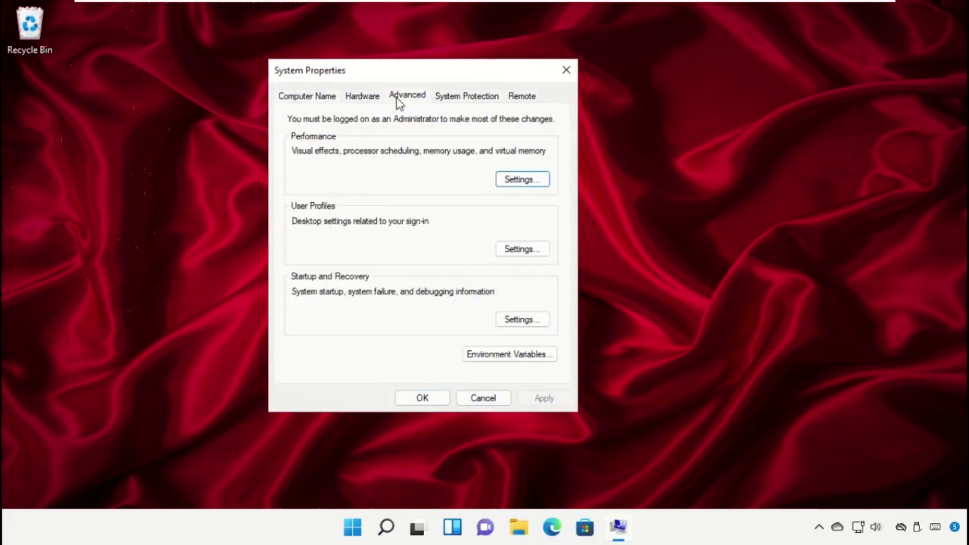
Set the visual effects in Performance Options to Adjust for best performance, apply the change and close System Properties.
{"action": "left_click", "coordinate": [537, 184]}
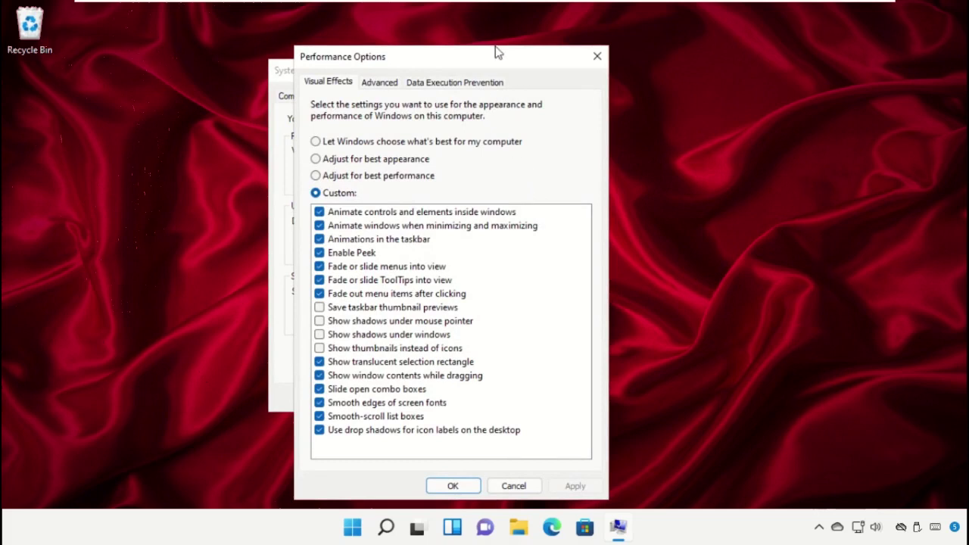
{"action": "left_click_drag", "start_coordinate": [494, 63], "coordinate": [490, 34]}
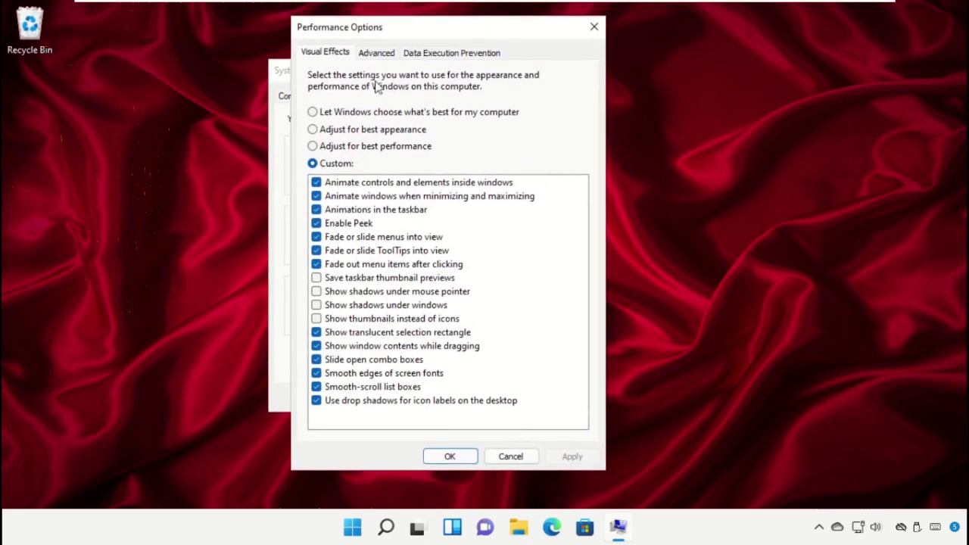
{"action": "left_click", "coordinate": [342, 150]}
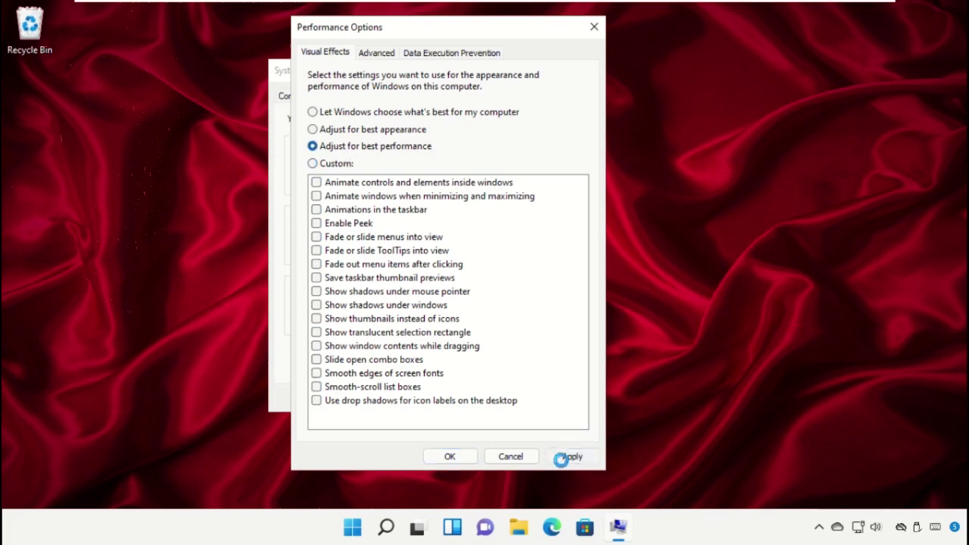
{"action": "left_click", "coordinate": [569, 457]}
{"action": "left_click", "coordinate": [449, 456]}
{"action": "left_click", "coordinate": [419, 399]}
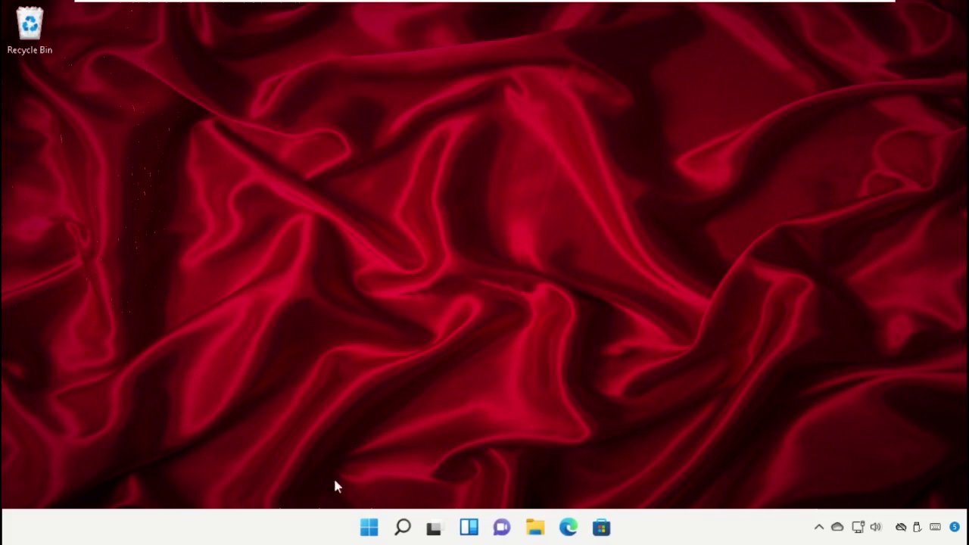
Search Windows for taskmgr, open Task Manager and show its list of startup apps.
{"action": "left_click", "coordinate": [402, 529]}
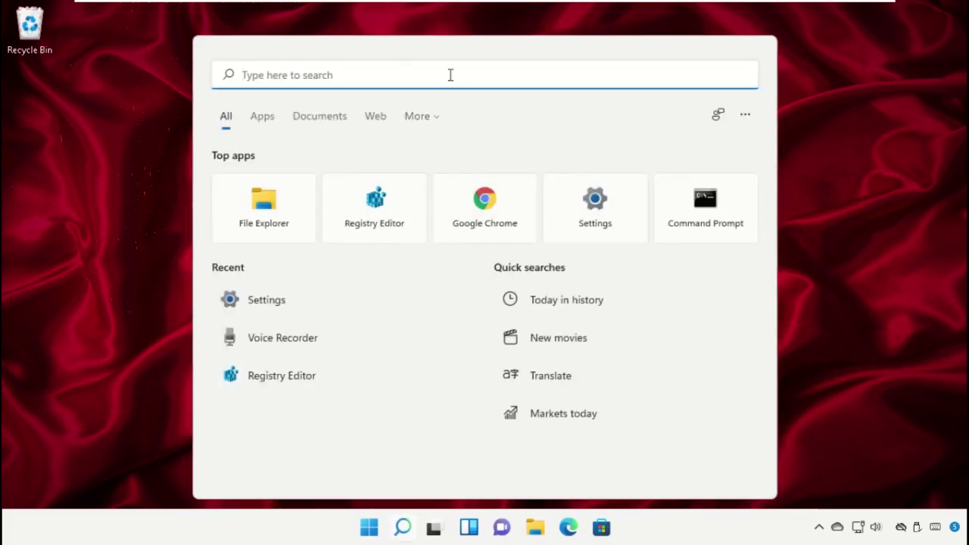
{"action": "type", "text": "taskmgr"}
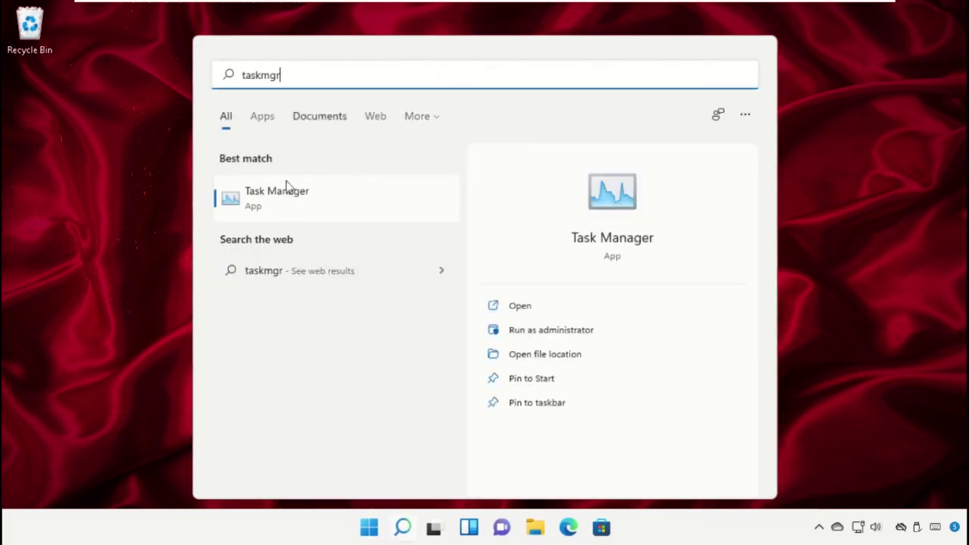
{"action": "left_click", "coordinate": [287, 207]}
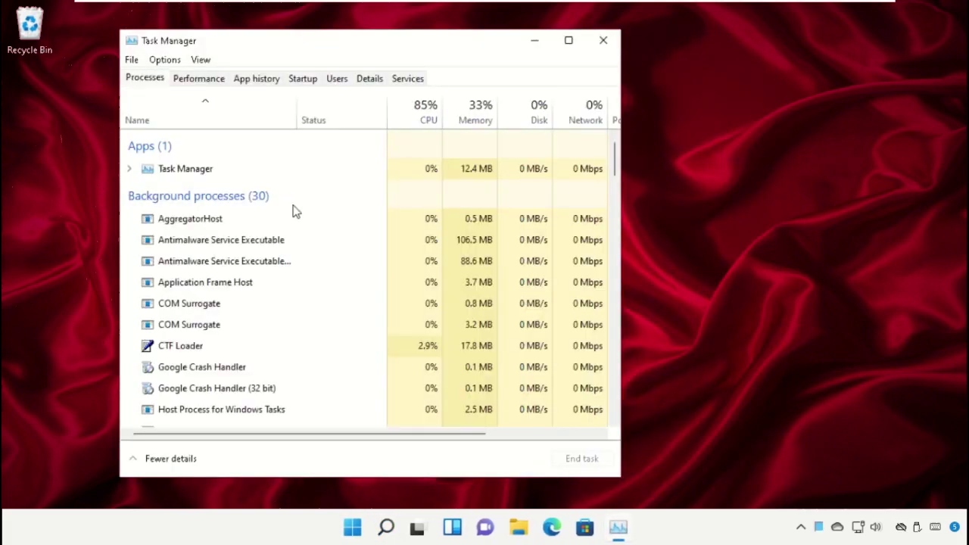
{"action": "left_click_drag", "start_coordinate": [304, 43], "coordinate": [394, 33]}
{"action": "left_click", "coordinate": [393, 66]}
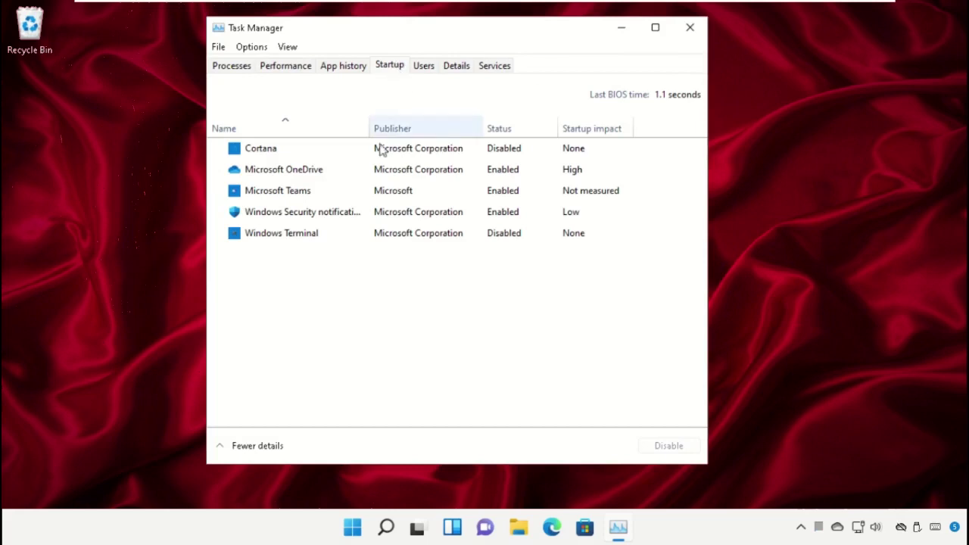
Disable Microsoft OneDrive and Microsoft Teams at startup and close Task Manager.
{"action": "left_click", "coordinate": [317, 172]}
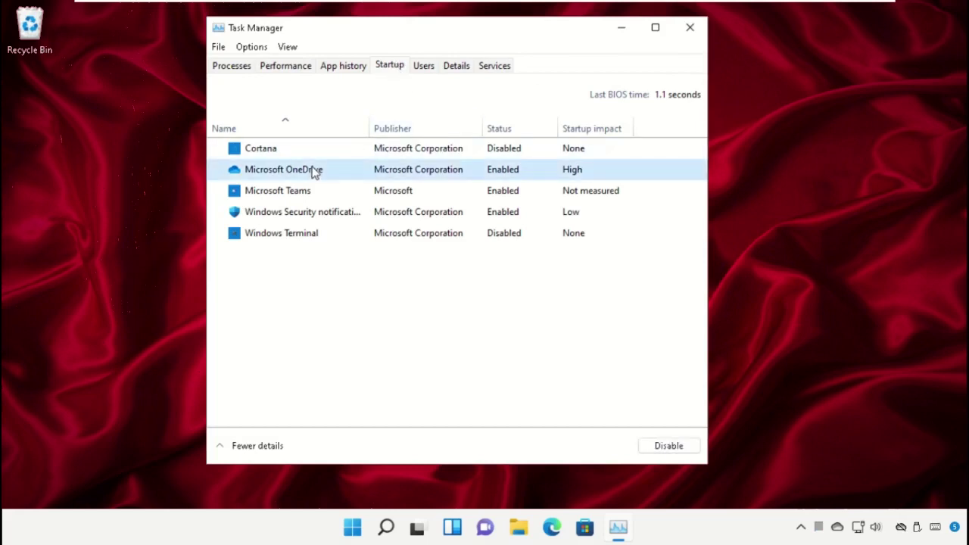
{"action": "left_click", "coordinate": [683, 447]}
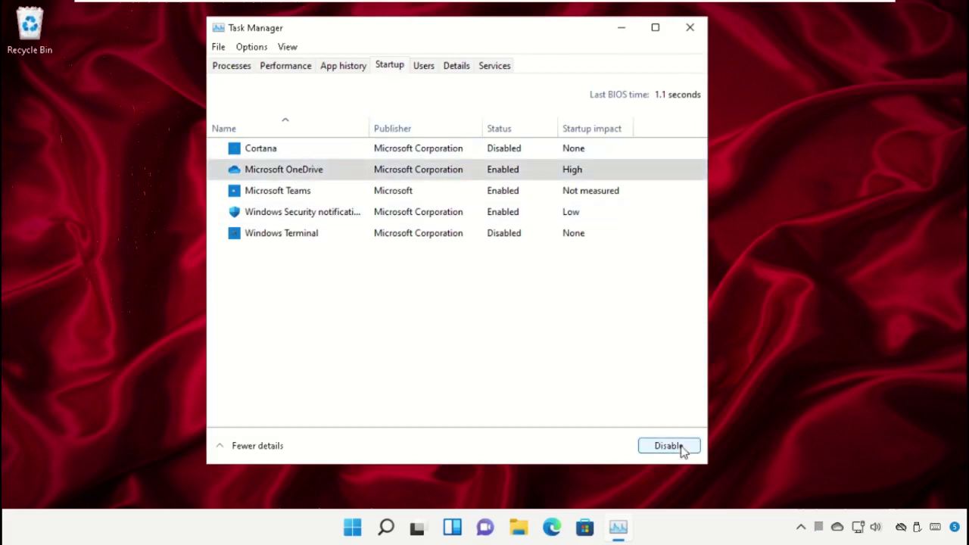
{"action": "left_click", "coordinate": [316, 194]}
{"action": "left_click", "coordinate": [670, 447]}
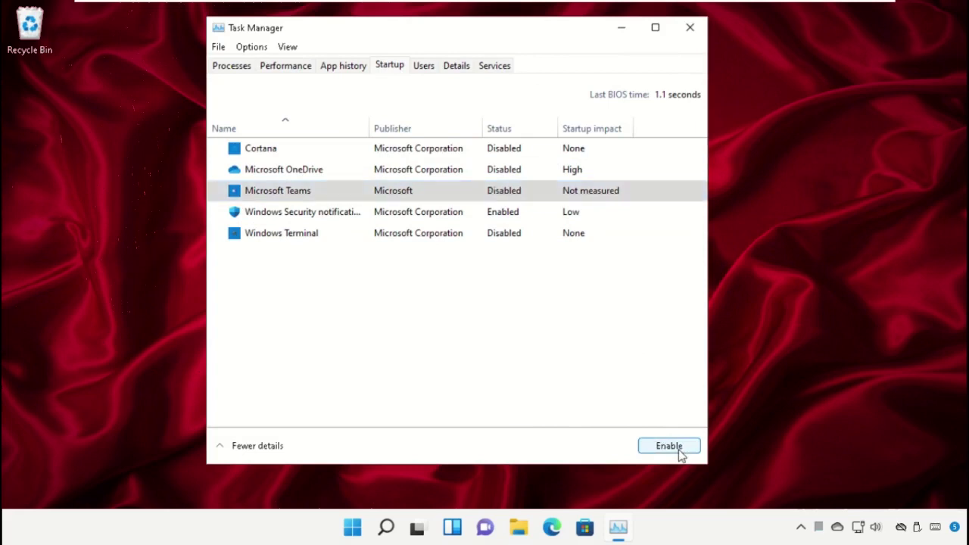
{"action": "left_click", "coordinate": [687, 30]}
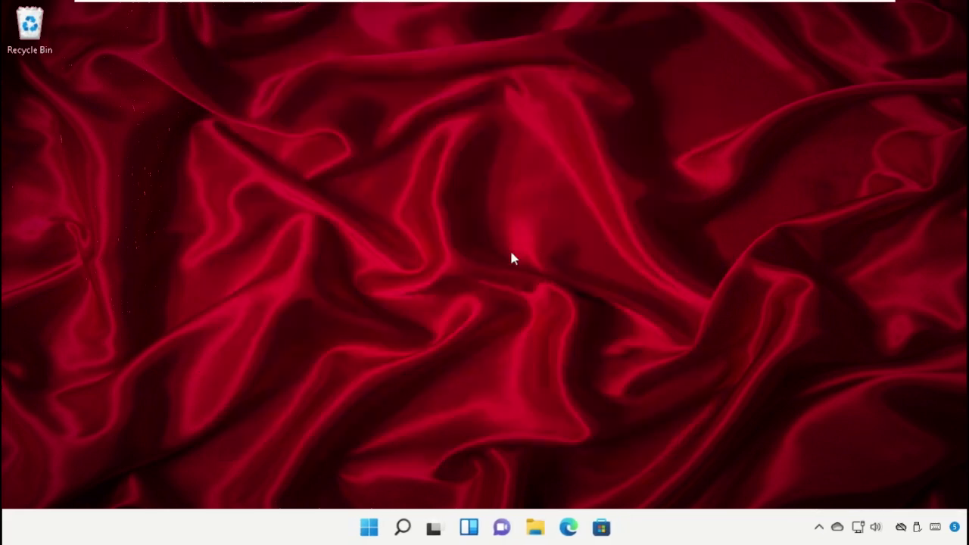
Bring up the computer's power options.
{"action": "left_click", "coordinate": [386, 530]}
{"action": "left_click", "coordinate": [671, 475]}
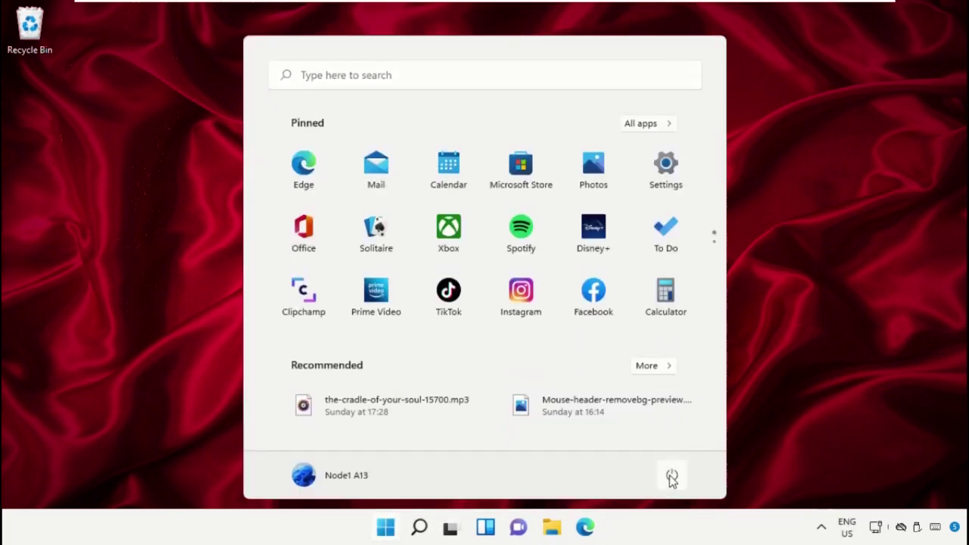